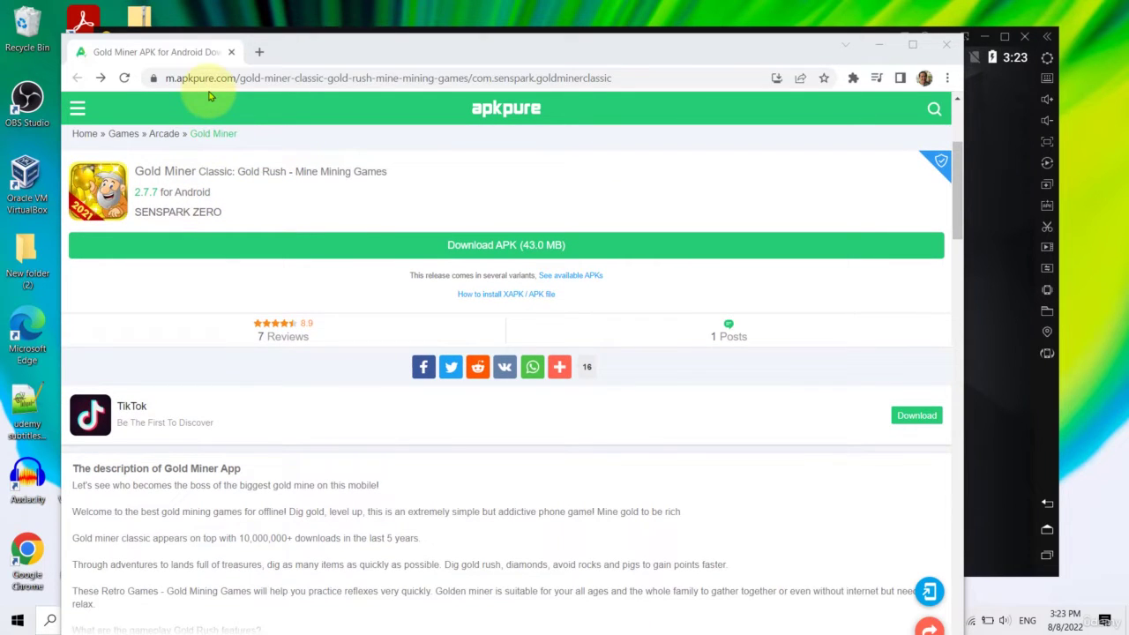
# Step: Browse the preview images on the Gold Miner page and view the "New PVP Game Mode" screenshot enlarged
pyautogui.scroll(-4, 202, 245)
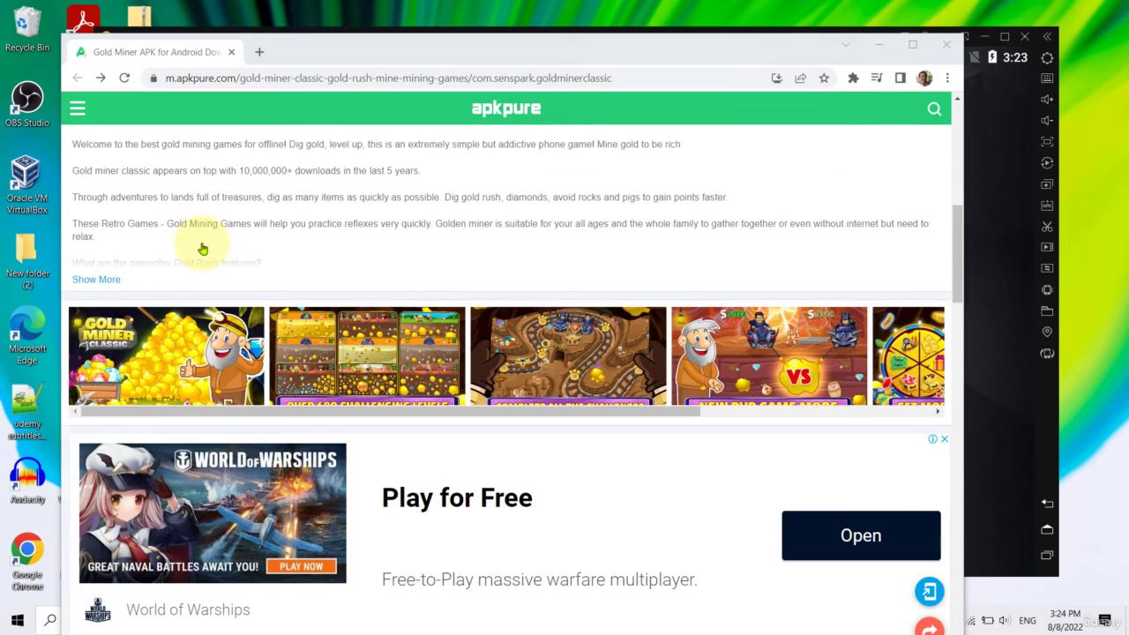
pyautogui.scroll(1, 202, 248)
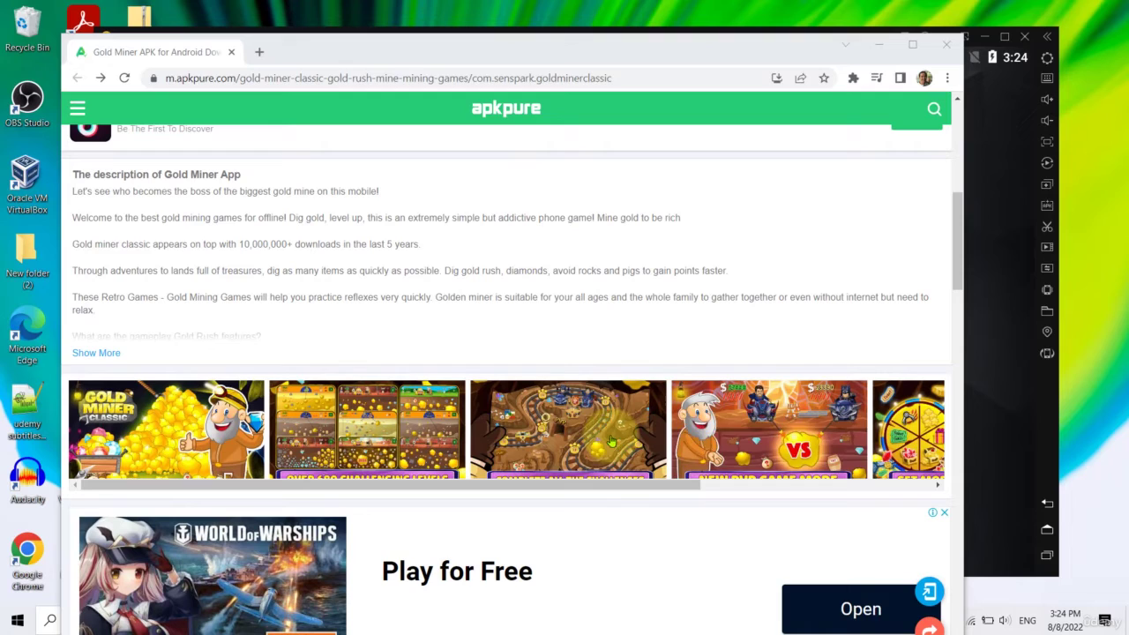
pyautogui.moveTo(693, 484); pyautogui.dragTo(895, 492)
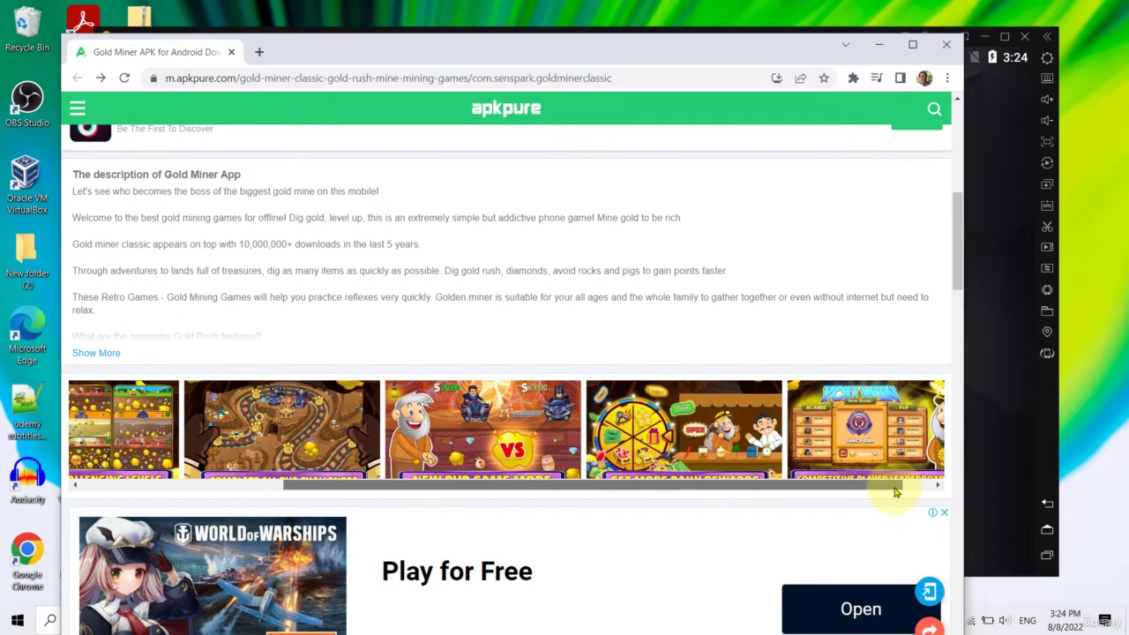
pyautogui.click(483, 428)
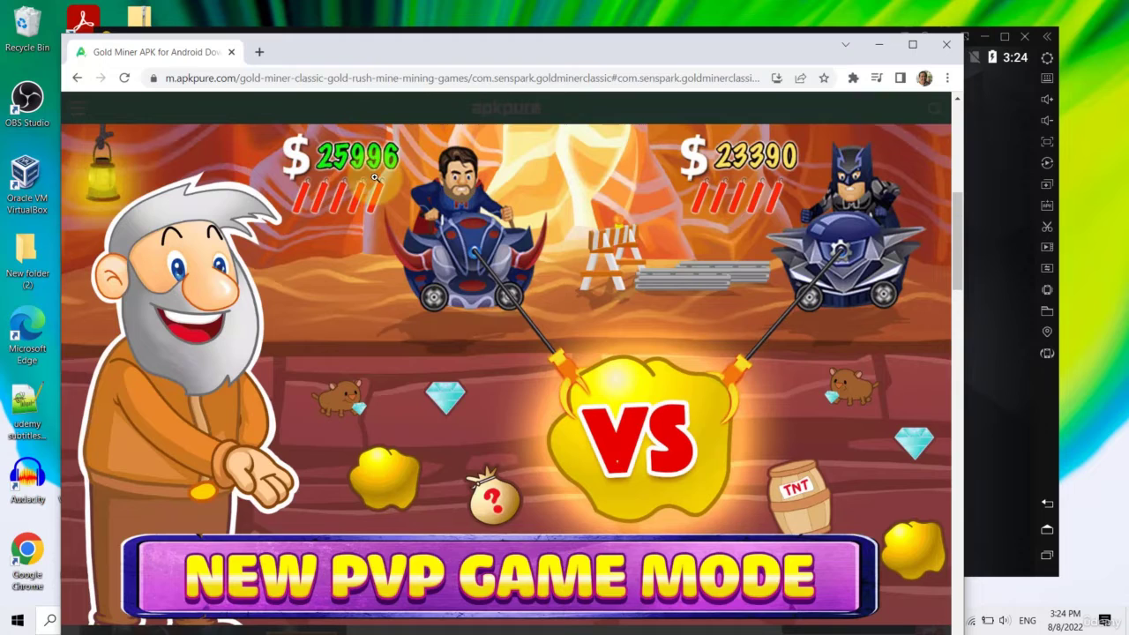
pyautogui.click(495, 381)
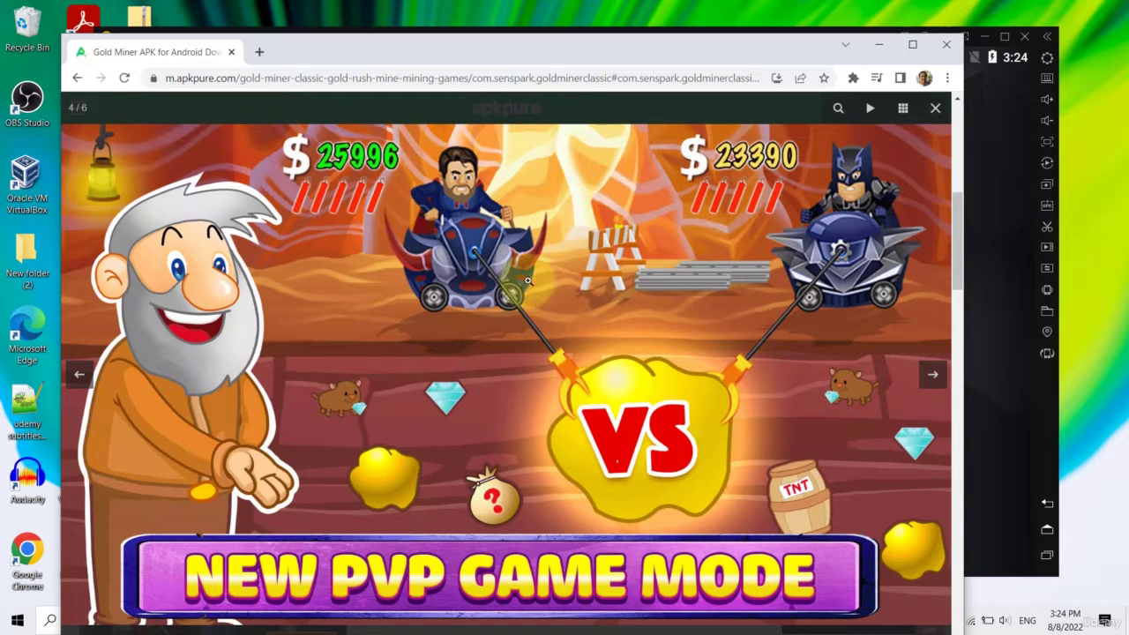
pyautogui.click(935, 110)
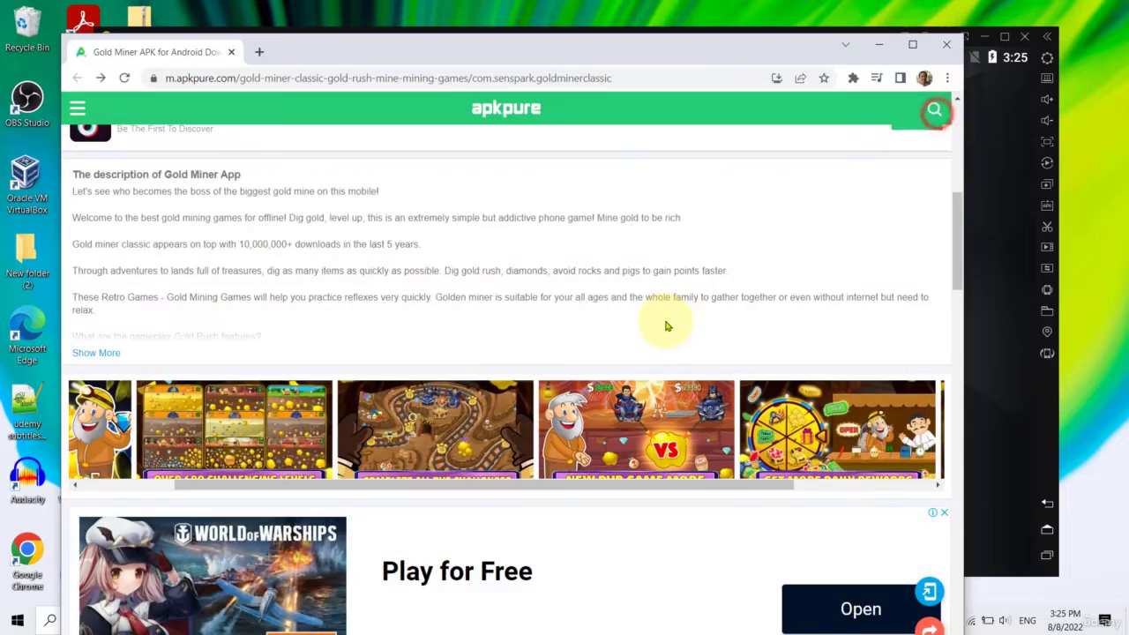
# Step: Examine the Gold Miner page's description, update notes, additional app information and previous versions list
pyautogui.scroll(-2, 667, 327)
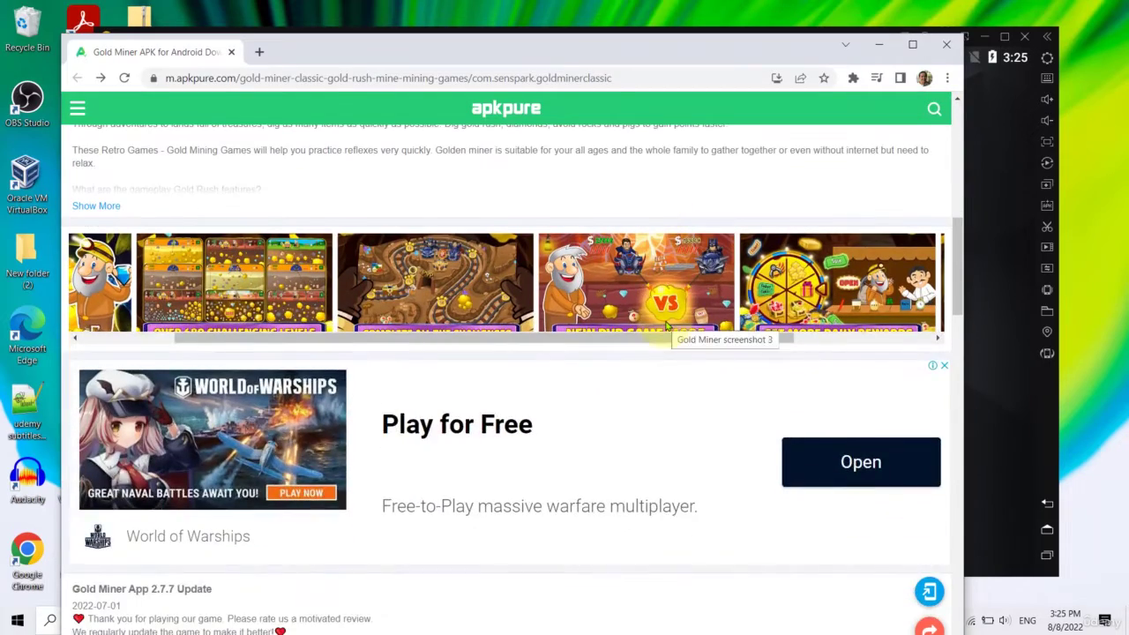
pyautogui.scroll(2, 666, 326)
pyautogui.scroll(2, 667, 326)
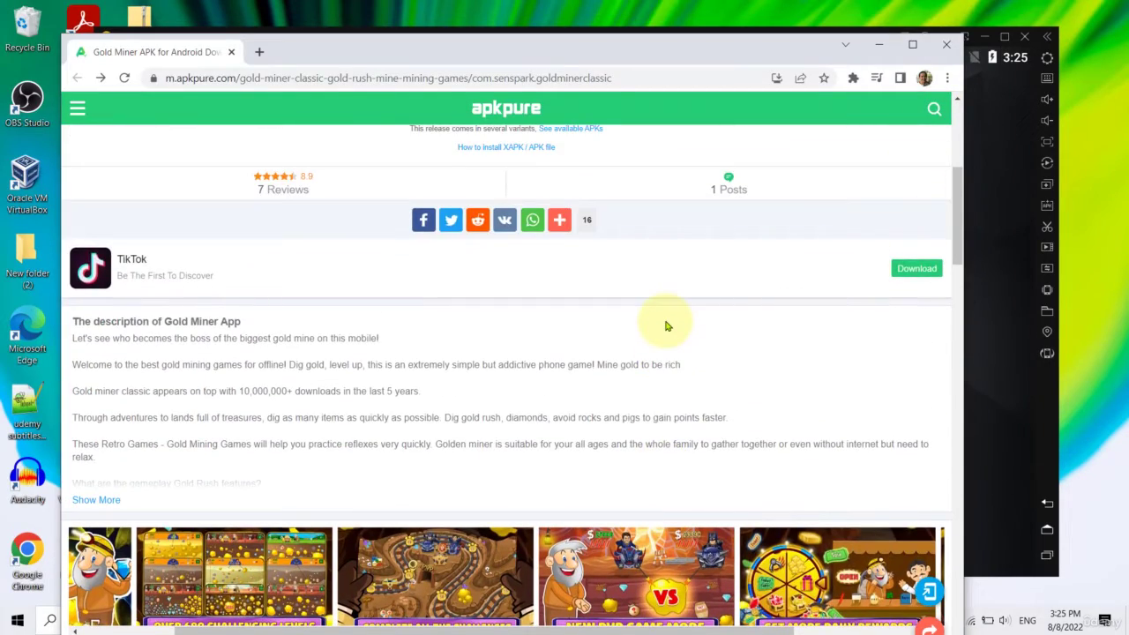
pyautogui.scroll(3, 667, 326)
pyautogui.scroll(-4, 667, 327)
pyautogui.scroll(2, 666, 326)
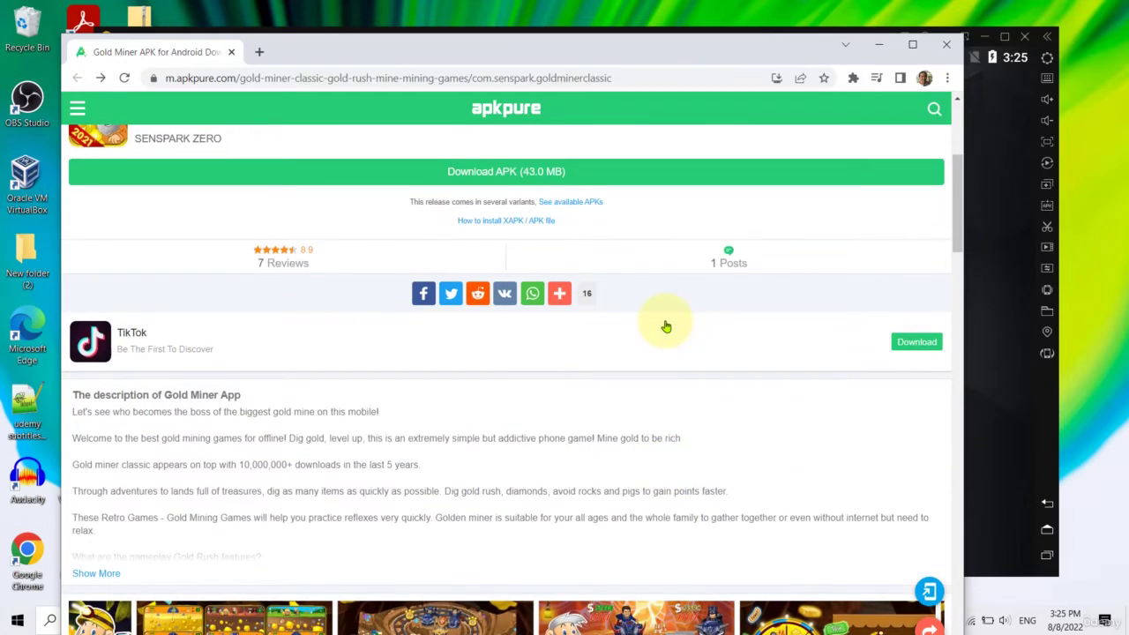
pyautogui.scroll(-9, 666, 327)
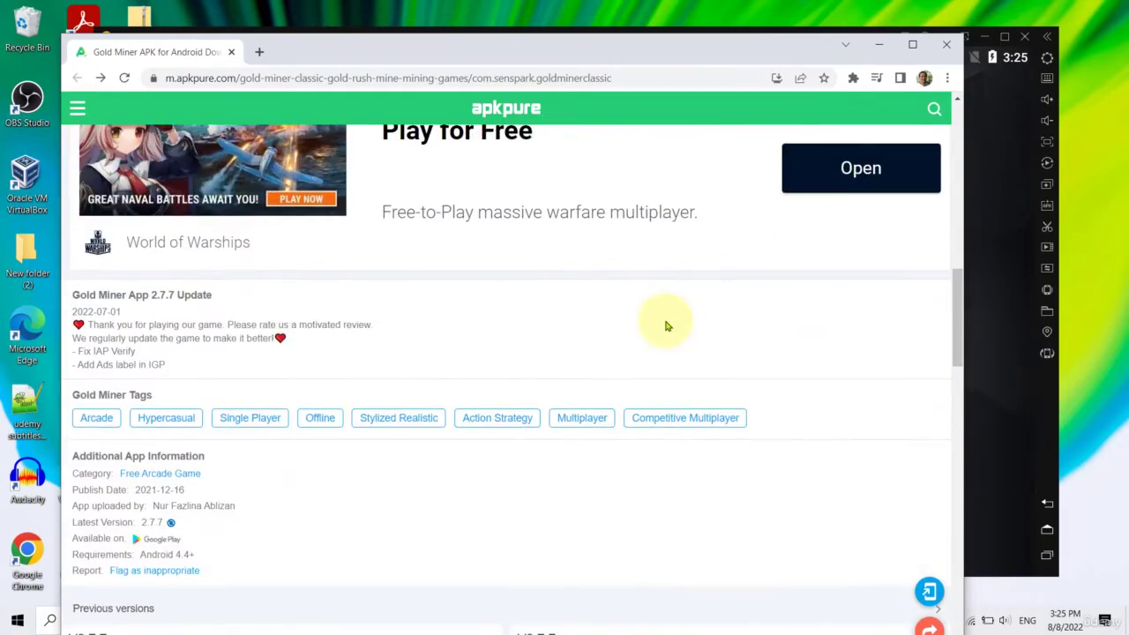
pyautogui.scroll(-3, 666, 326)
pyautogui.scroll(-2, 667, 326)
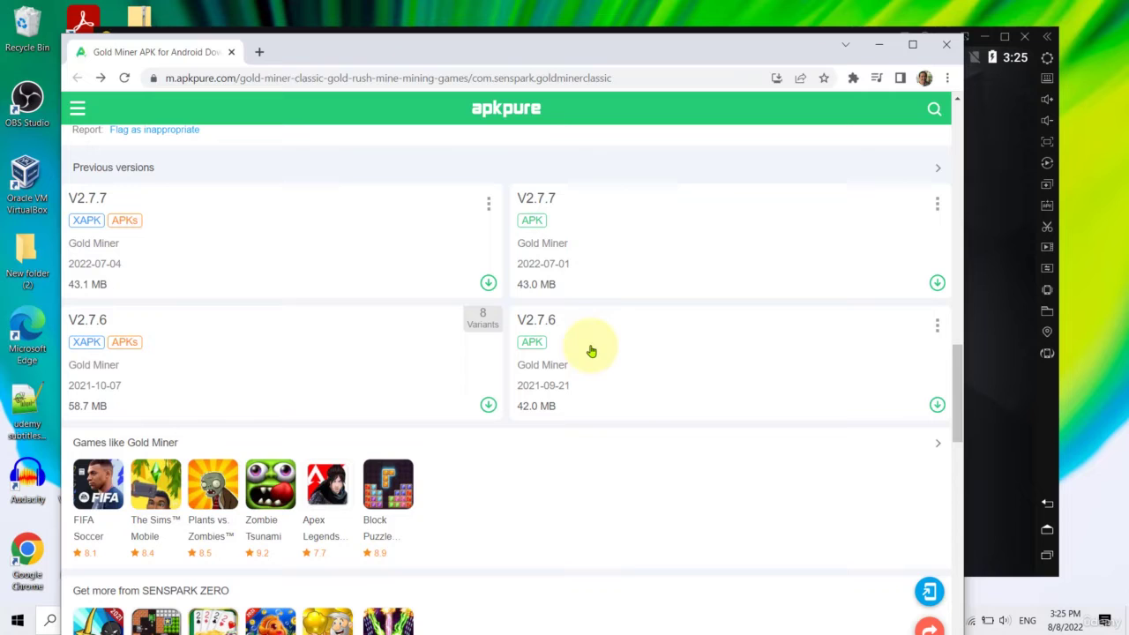
# Step: Switch to LDPlayer and install the Gold Miner v2.7.6 APK from the resources folder, dismissing the install notification
pyautogui.click(650, 59)
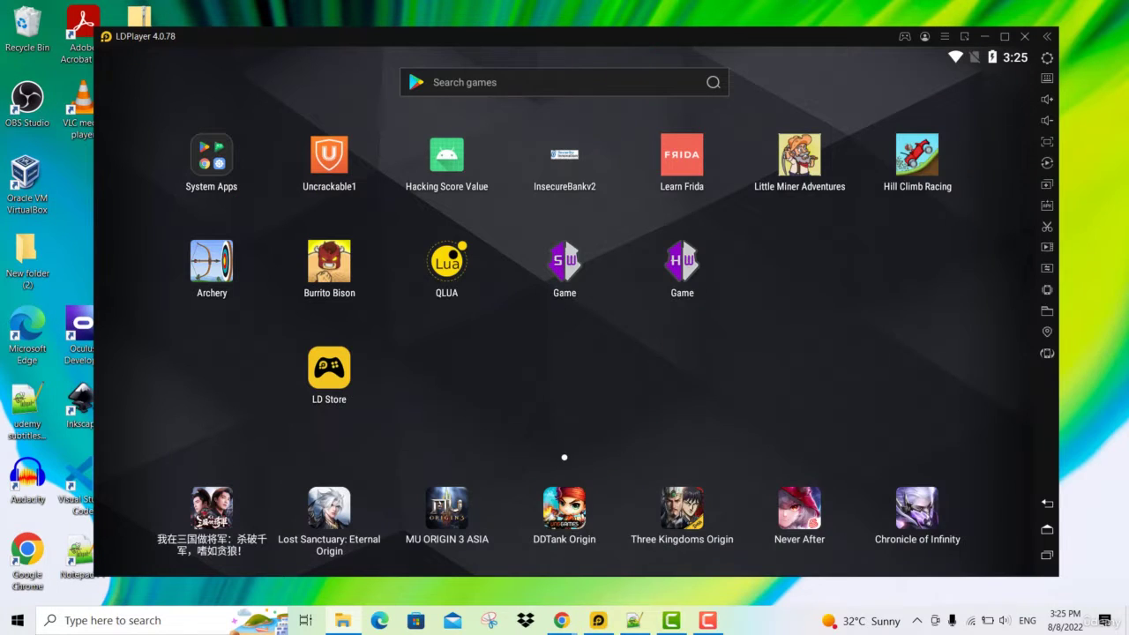
pyautogui.hotkey('alt', 'Tab')
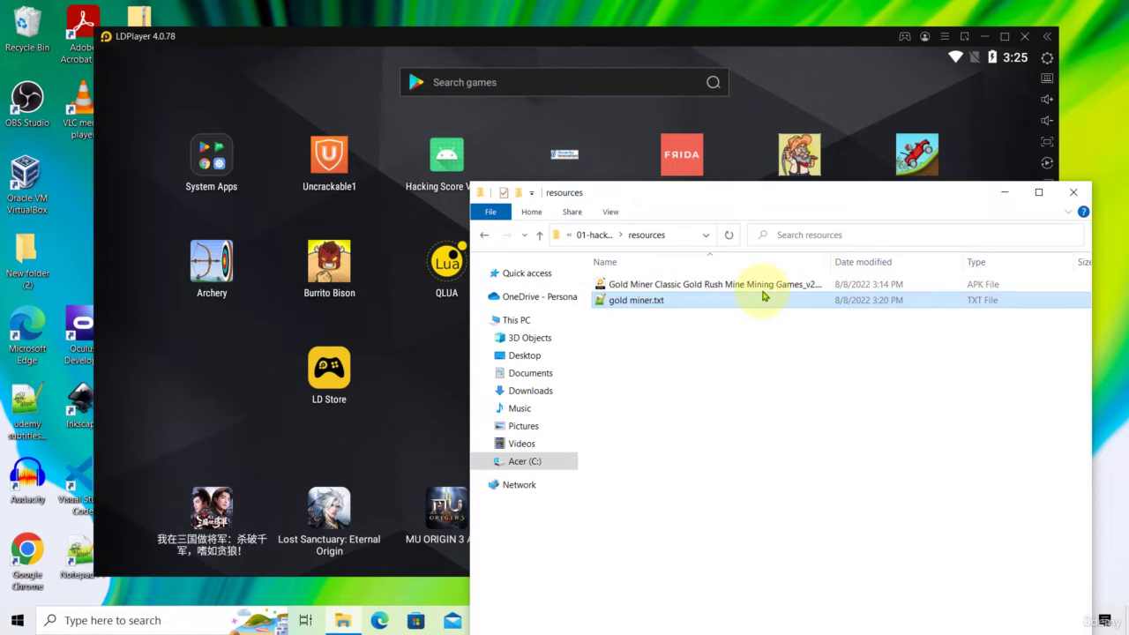
pyautogui.moveTo(866, 195); pyautogui.dragTo(951, 288)
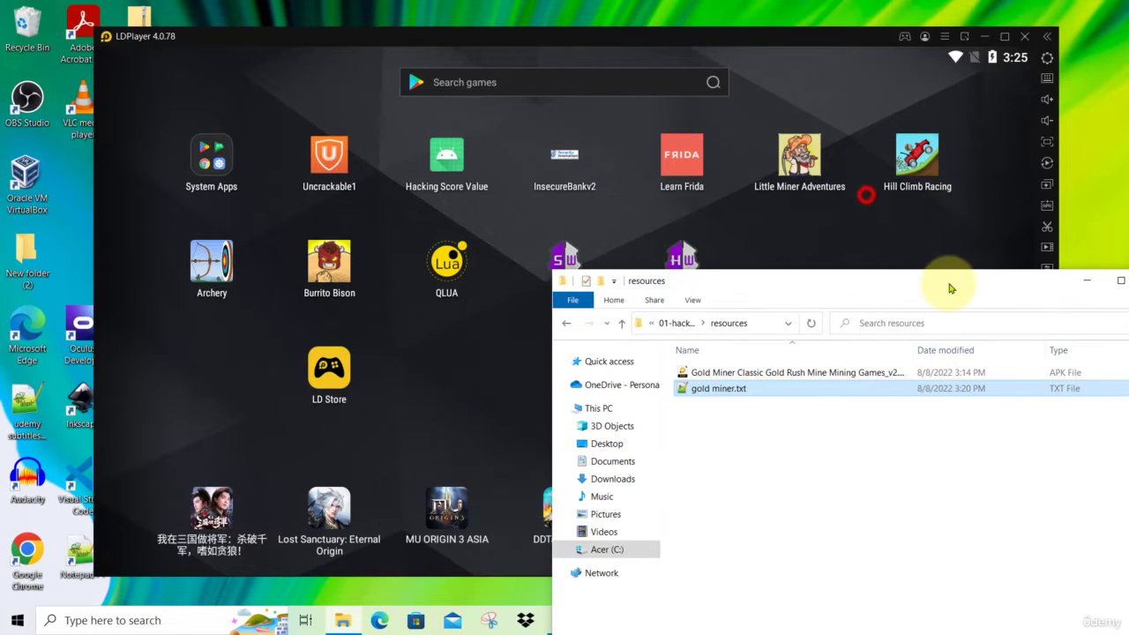
pyautogui.doubleClick(914, 351)
pyautogui.moveTo(913, 373); pyautogui.dragTo(475, 403)
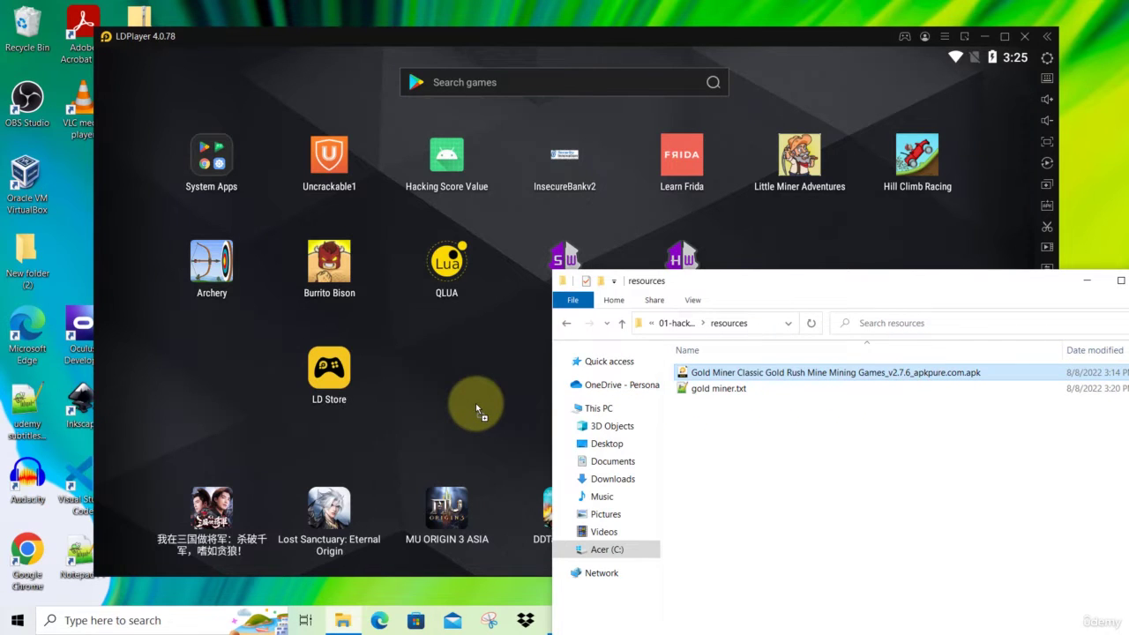
pyautogui.click(823, 101)
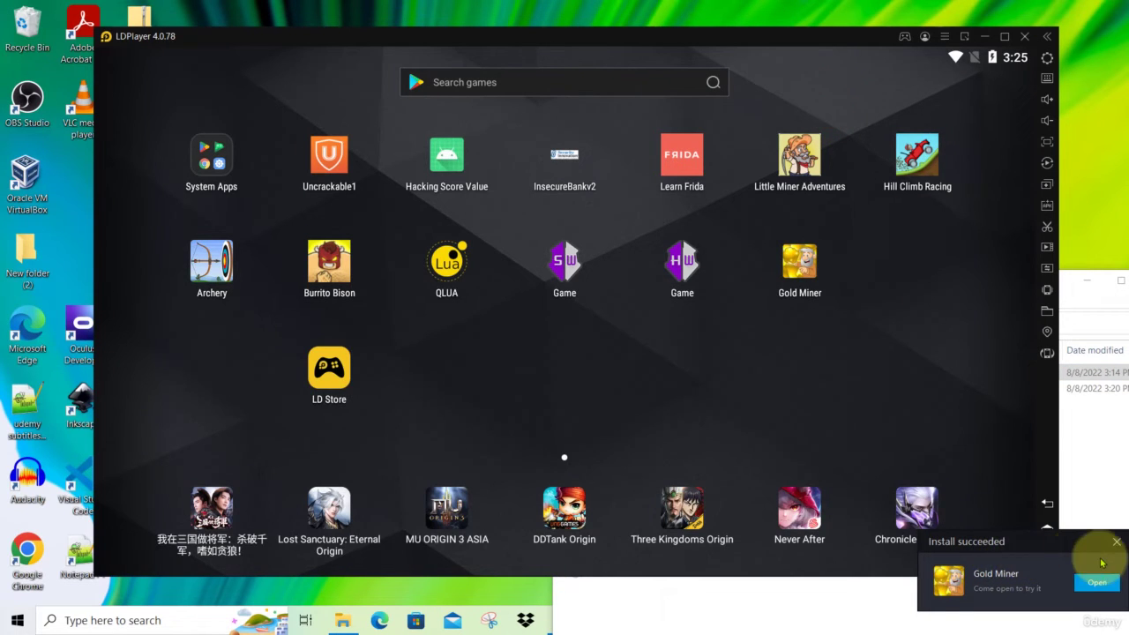
pyautogui.click(1116, 542)
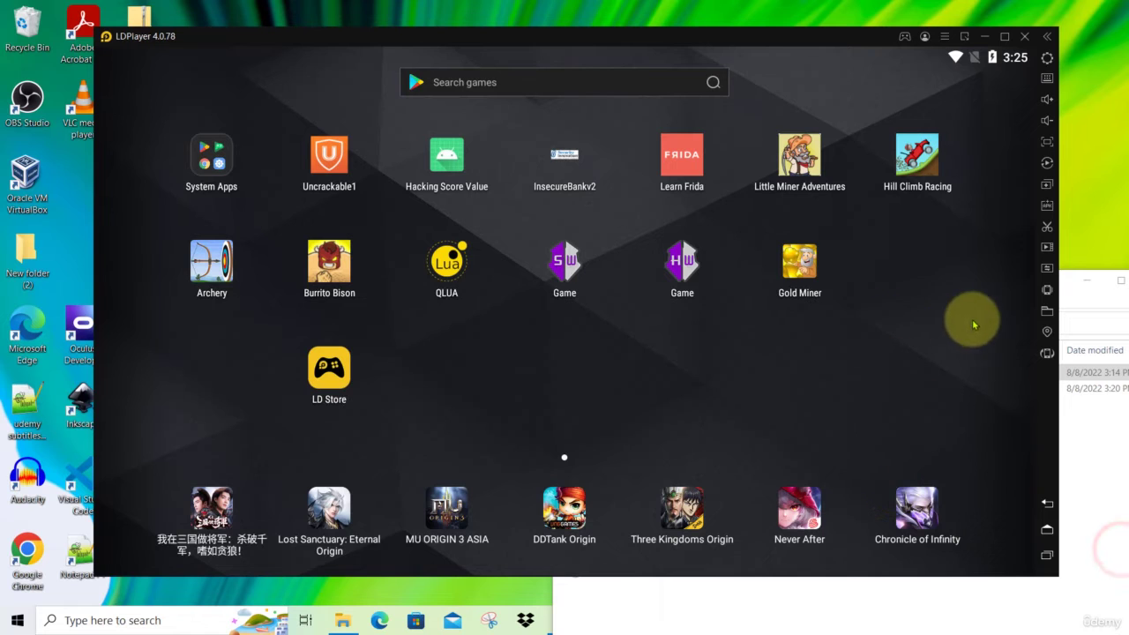
# Step: Launch Gold Miner, start level 1 and lower the claw to collect one item
pyautogui.click(806, 273)
pyautogui.click(580, 369)
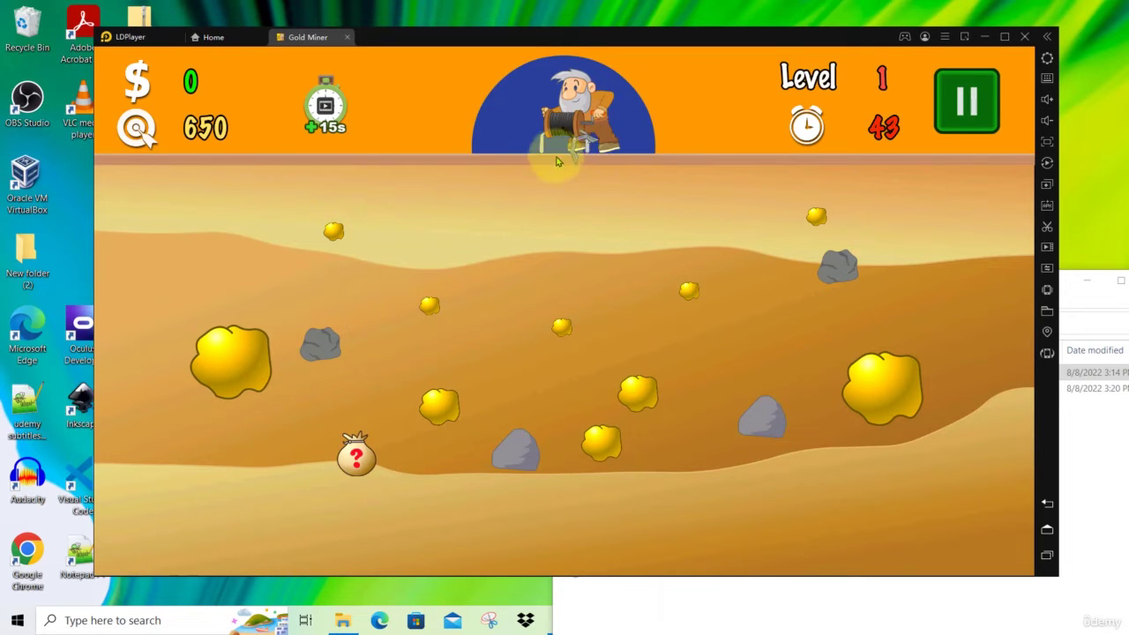
pyautogui.click(468, 354)
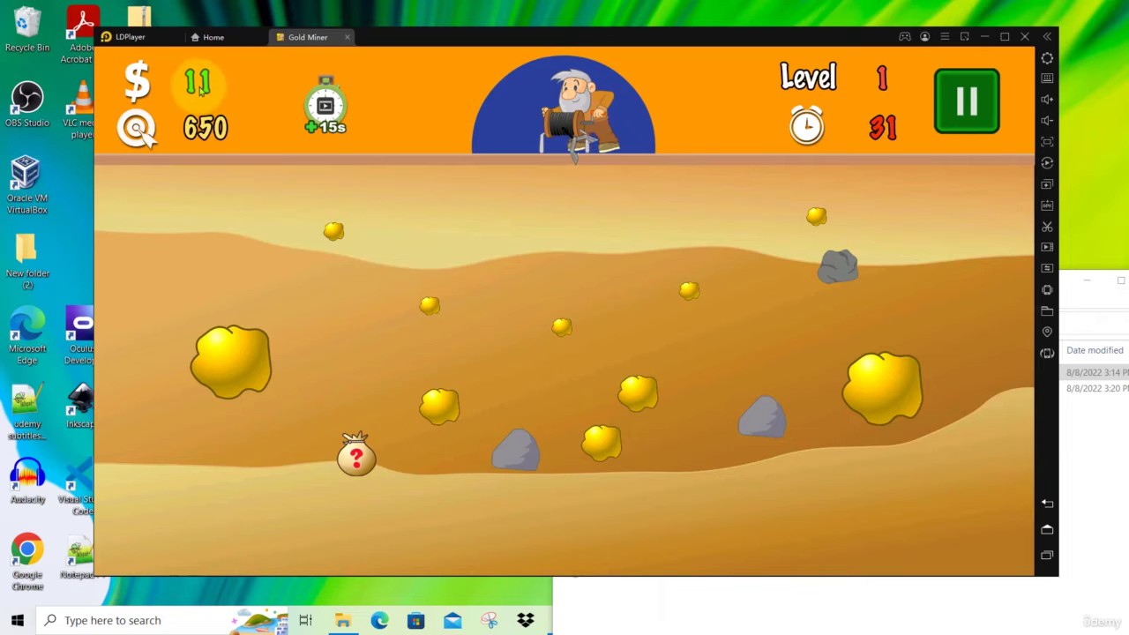
# Step: Return to the emulator's home screen, open the HW version of GameGuardian and start it
pyautogui.click(222, 38)
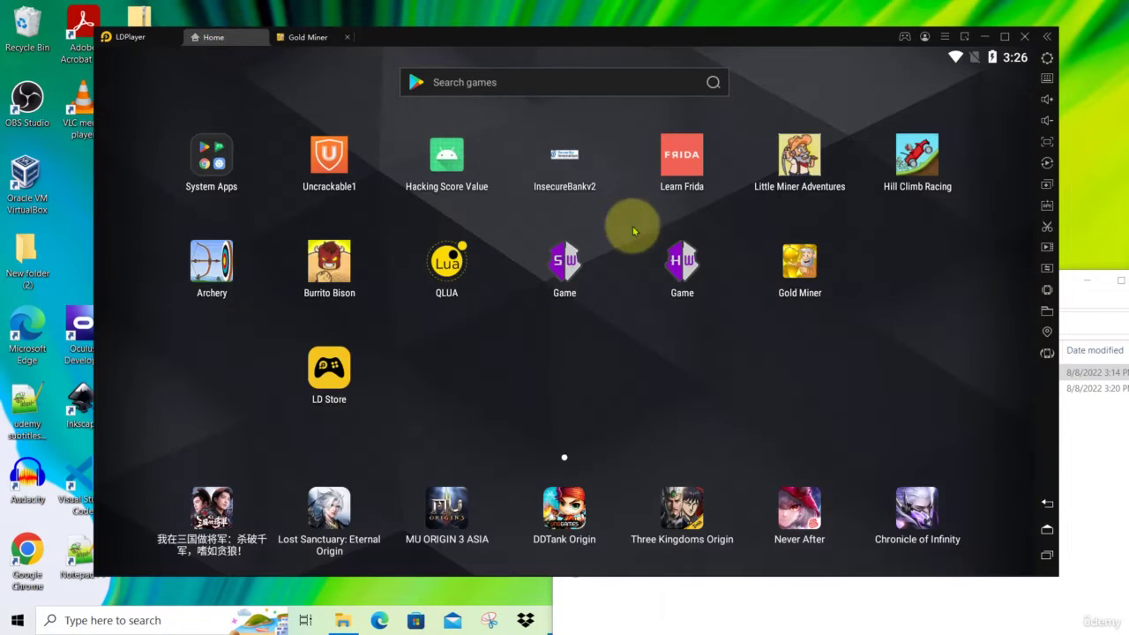
pyautogui.click(680, 273)
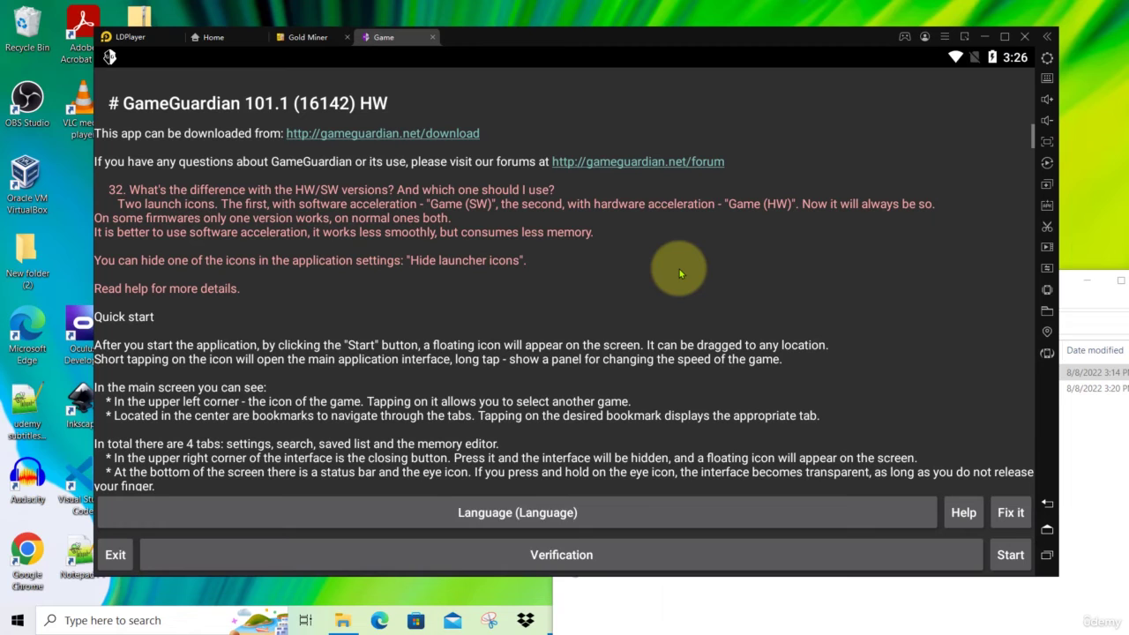
pyautogui.click(1011, 556)
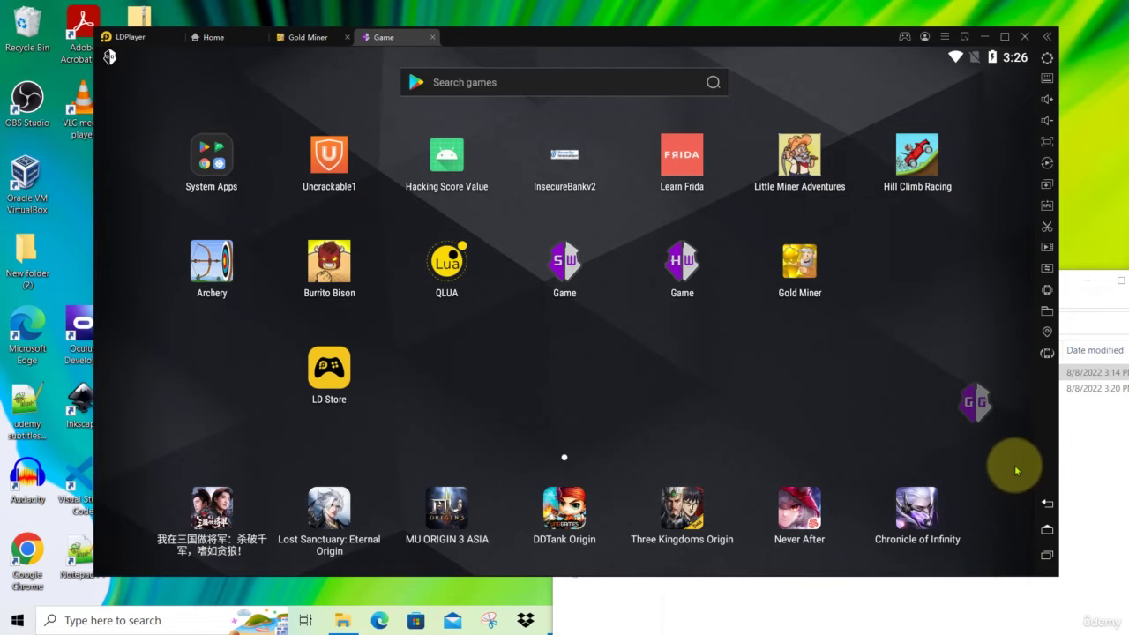
# Step: Reposition the floating GameGuardian icon on the home screen and select Gold Miner as the process
pyautogui.moveTo(981, 412); pyautogui.dragTo(947, 282)
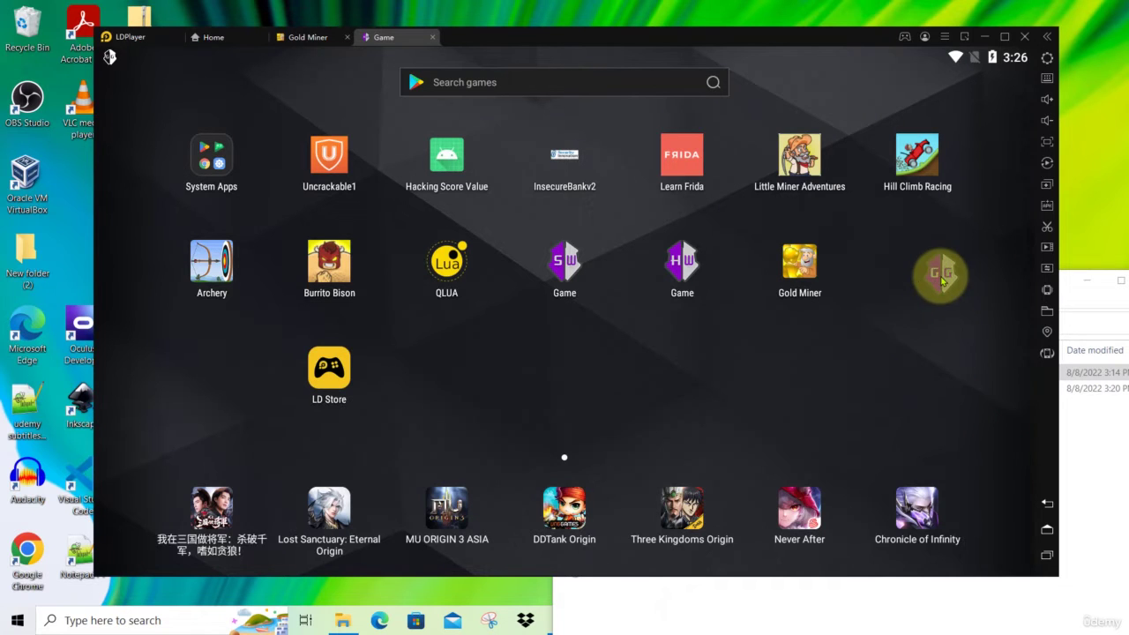
pyautogui.moveTo(942, 279); pyautogui.dragTo(685, 344)
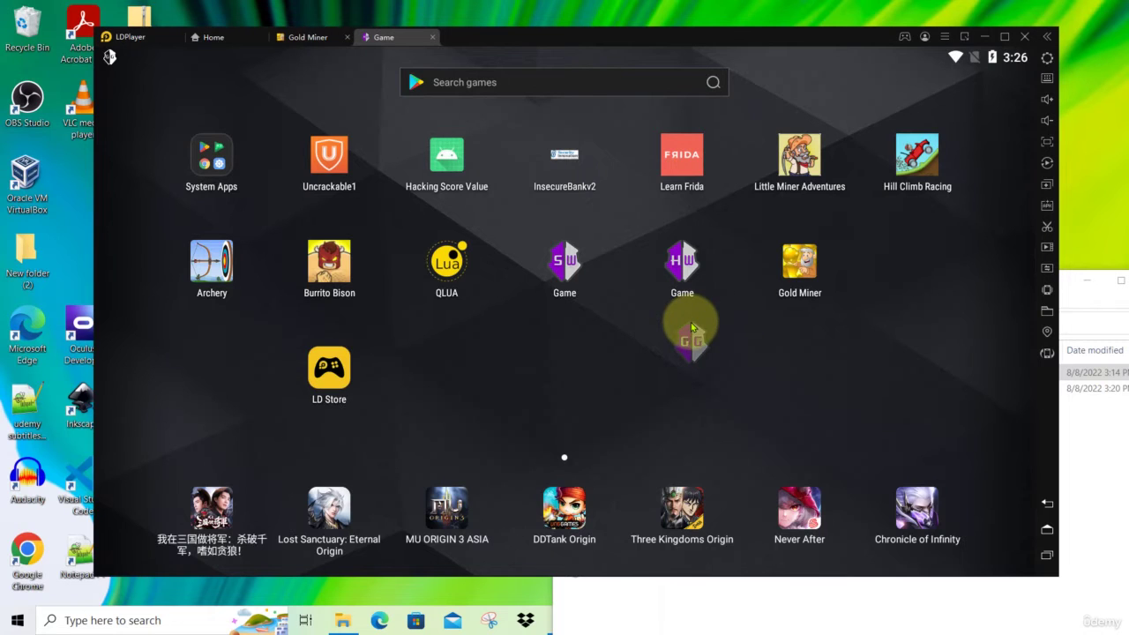
pyautogui.moveTo(692, 327); pyautogui.dragTo(906, 296)
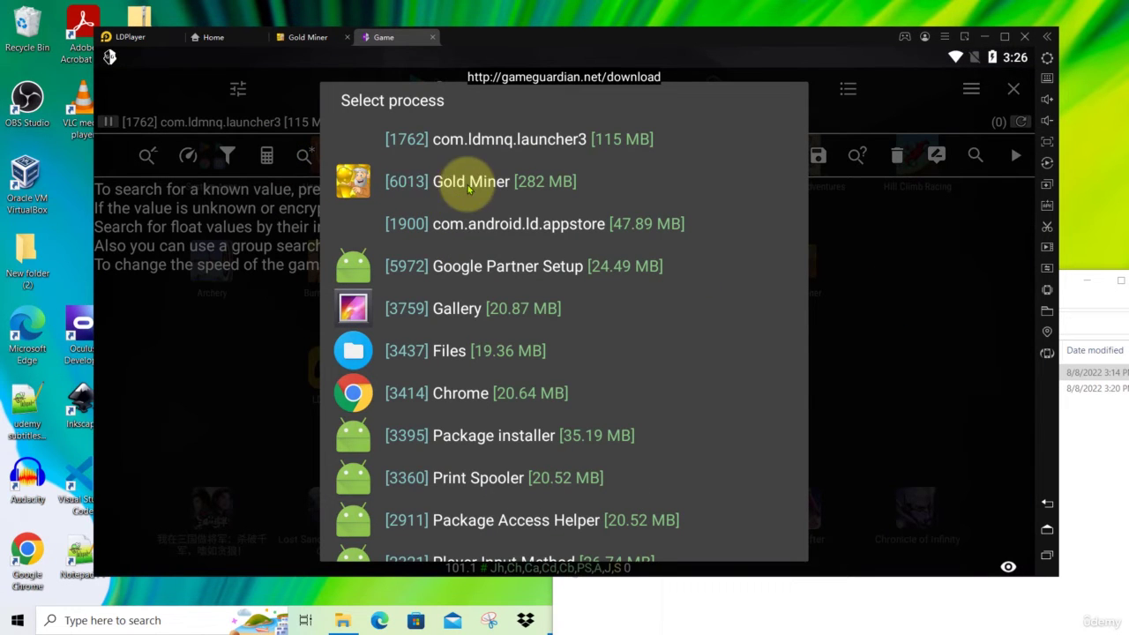
pyautogui.click(422, 183)
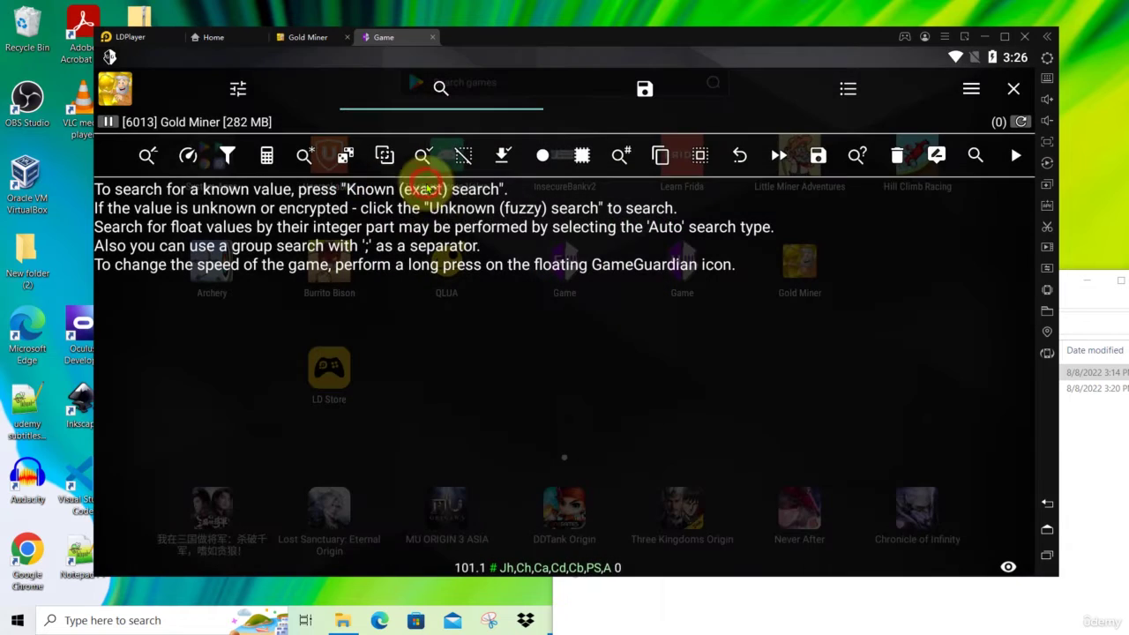
# Step: In GameGuardian's settings, try the floating icon's transparency at 100% and 0%, and set it back to 50%
pyautogui.click(237, 92)
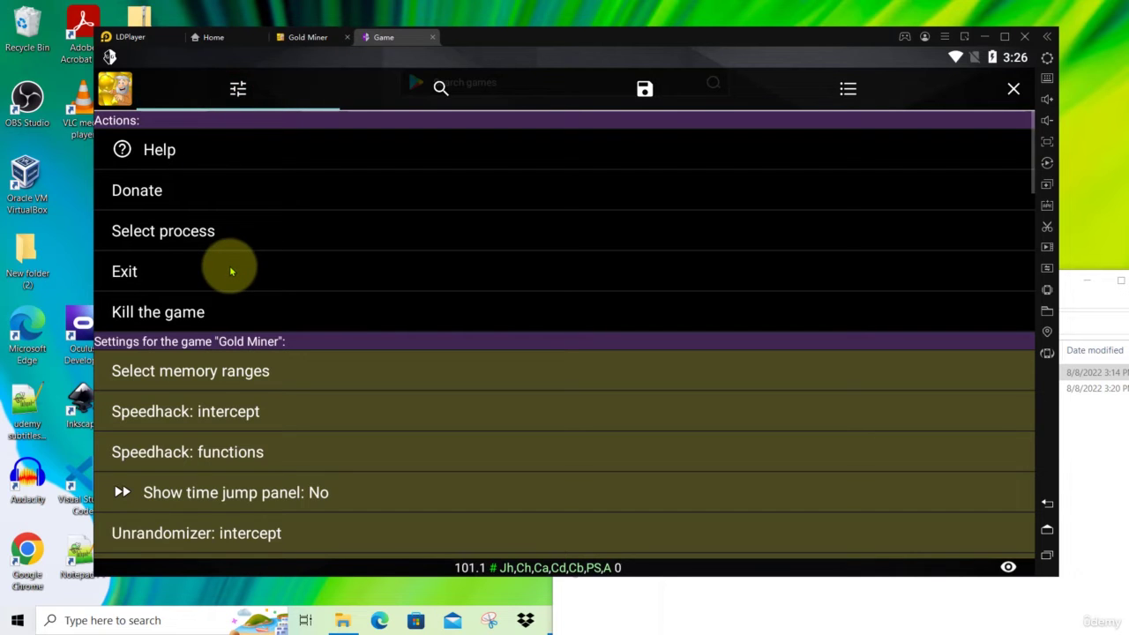
pyautogui.scroll(-10, 231, 271)
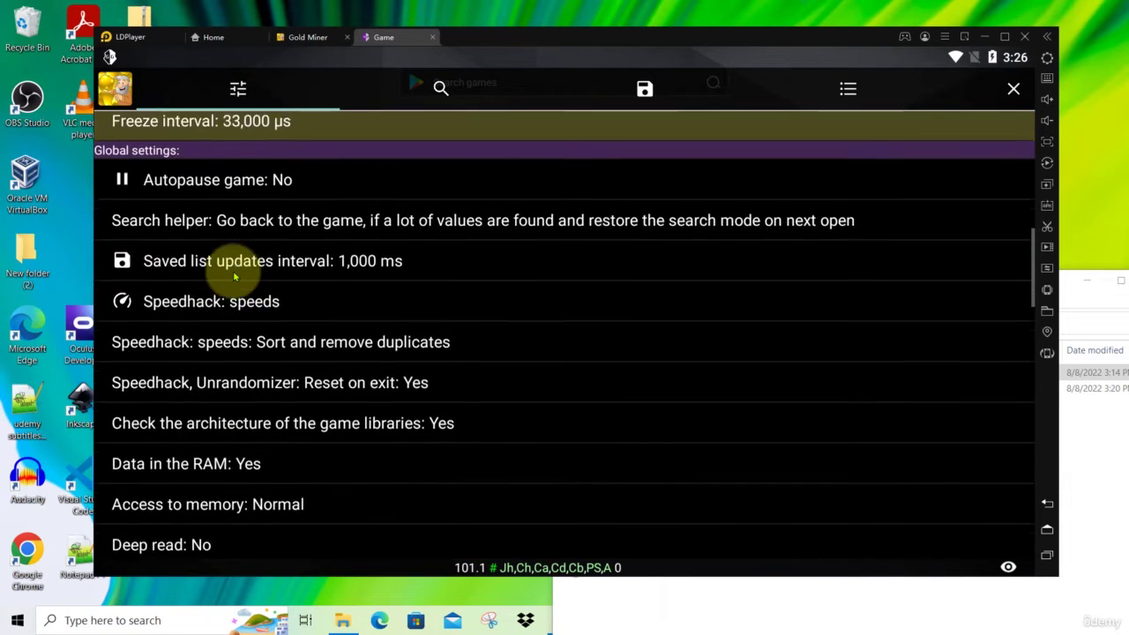
pyautogui.scroll(-5, 234, 276)
pyautogui.scroll(-5, 233, 276)
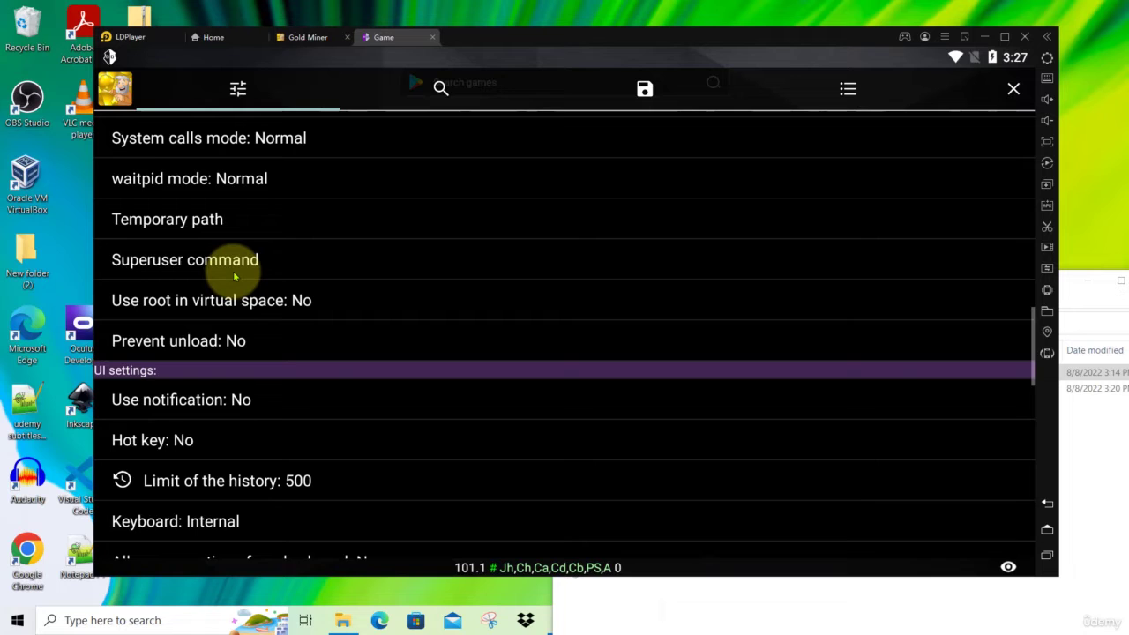
pyautogui.scroll(-5, 234, 276)
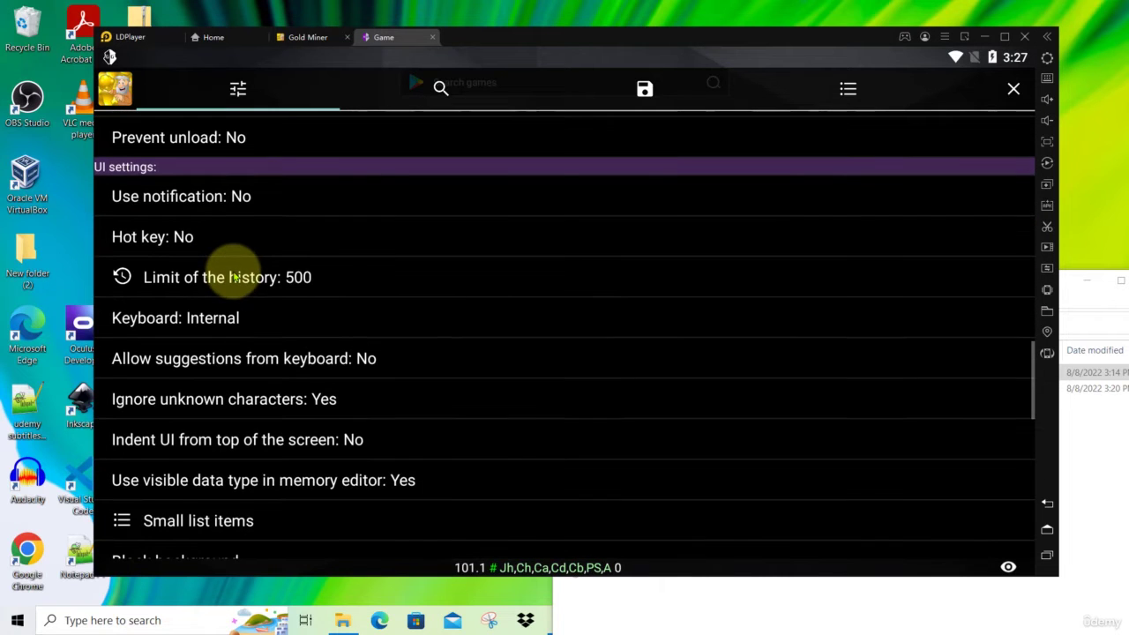
pyautogui.scroll(-3, 233, 276)
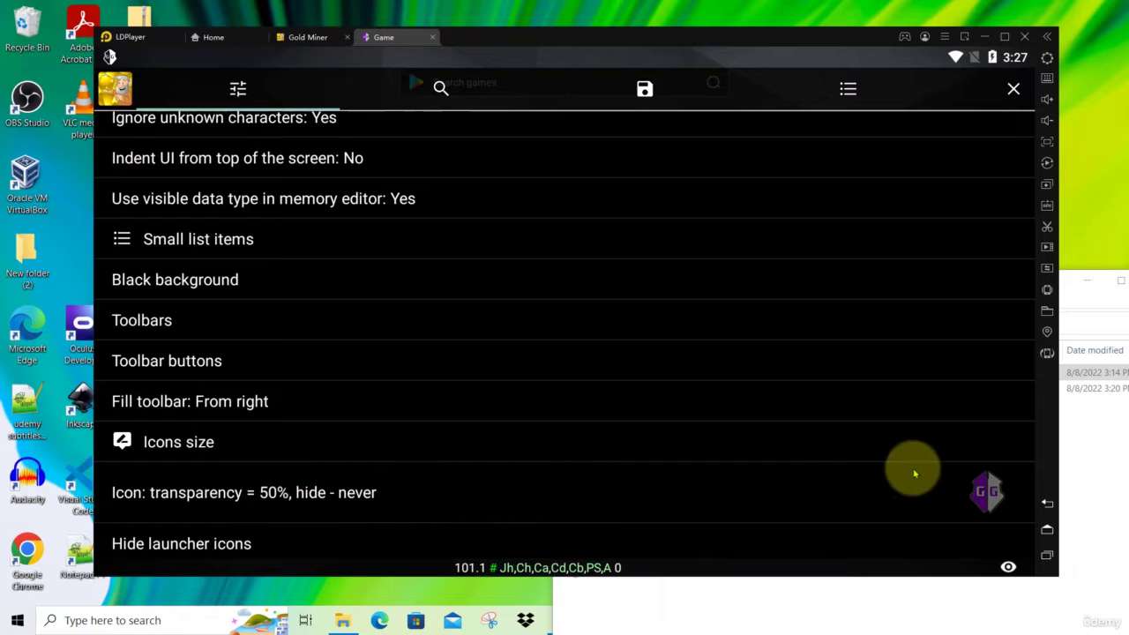
pyautogui.click(283, 498)
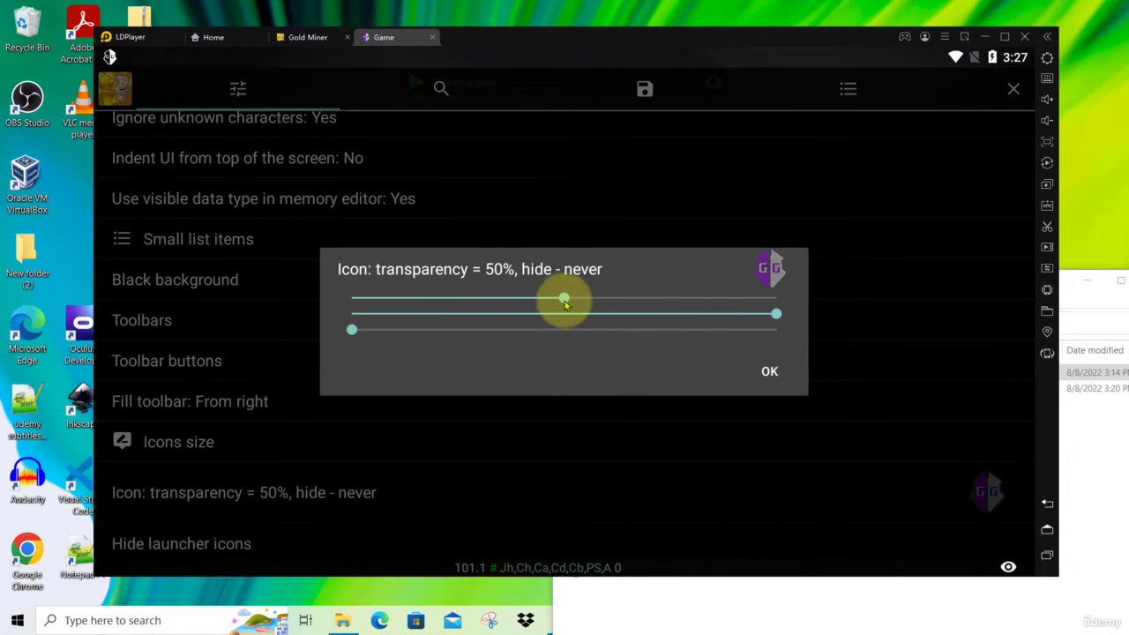
pyautogui.moveTo(565, 303); pyautogui.dragTo(815, 312)
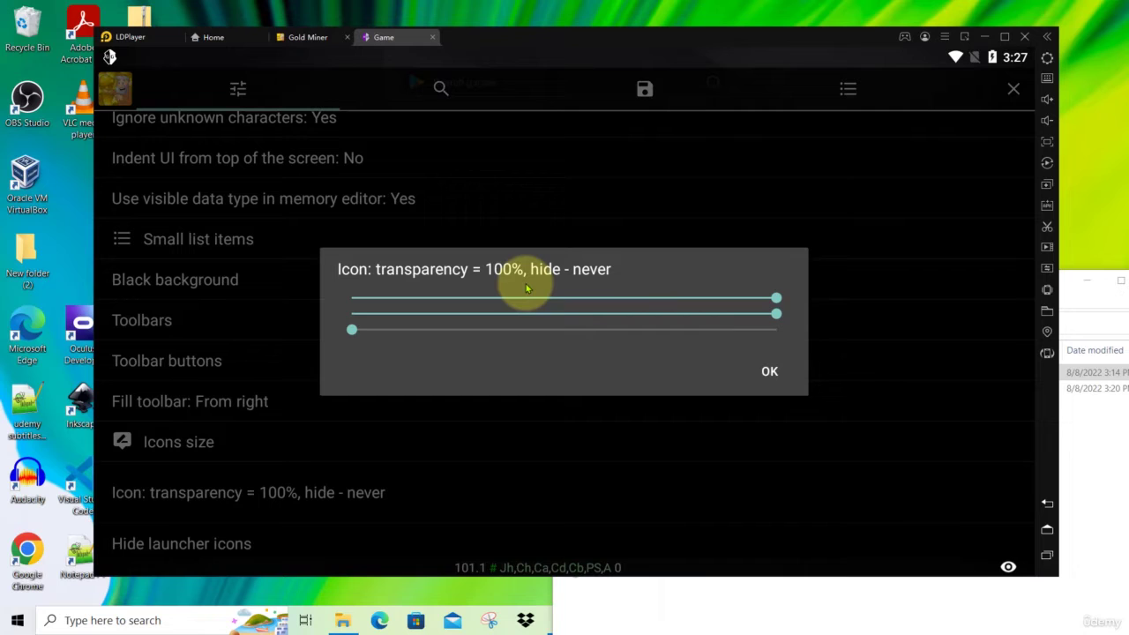
pyautogui.moveTo(776, 298); pyautogui.dragTo(345, 308)
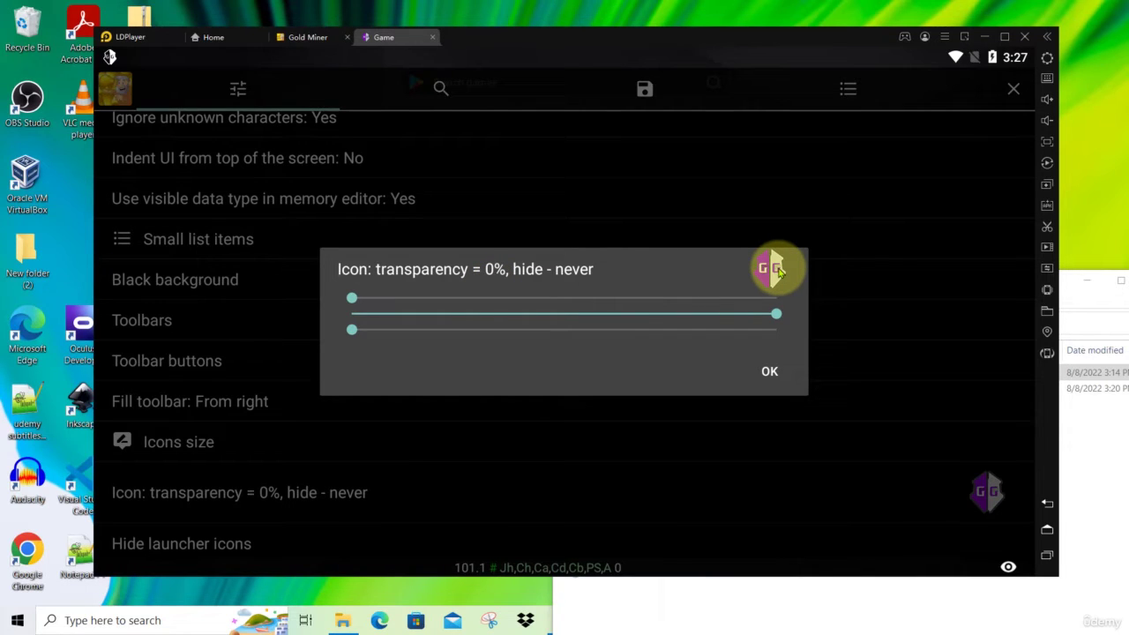
pyautogui.moveTo(350, 308); pyautogui.dragTo(565, 300)
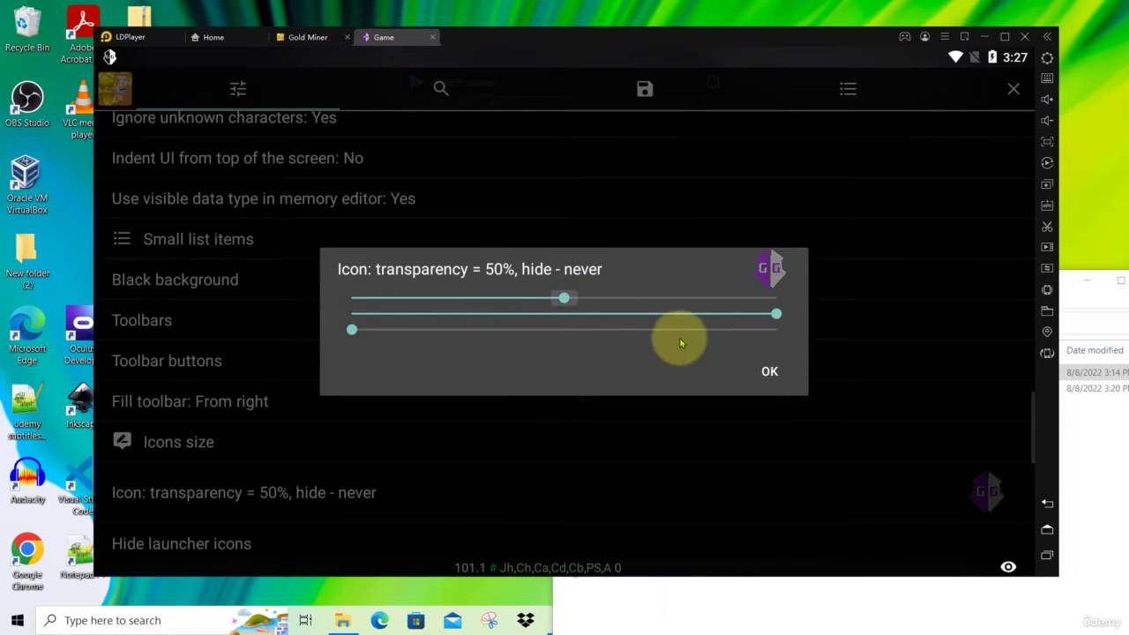
pyautogui.click(769, 373)
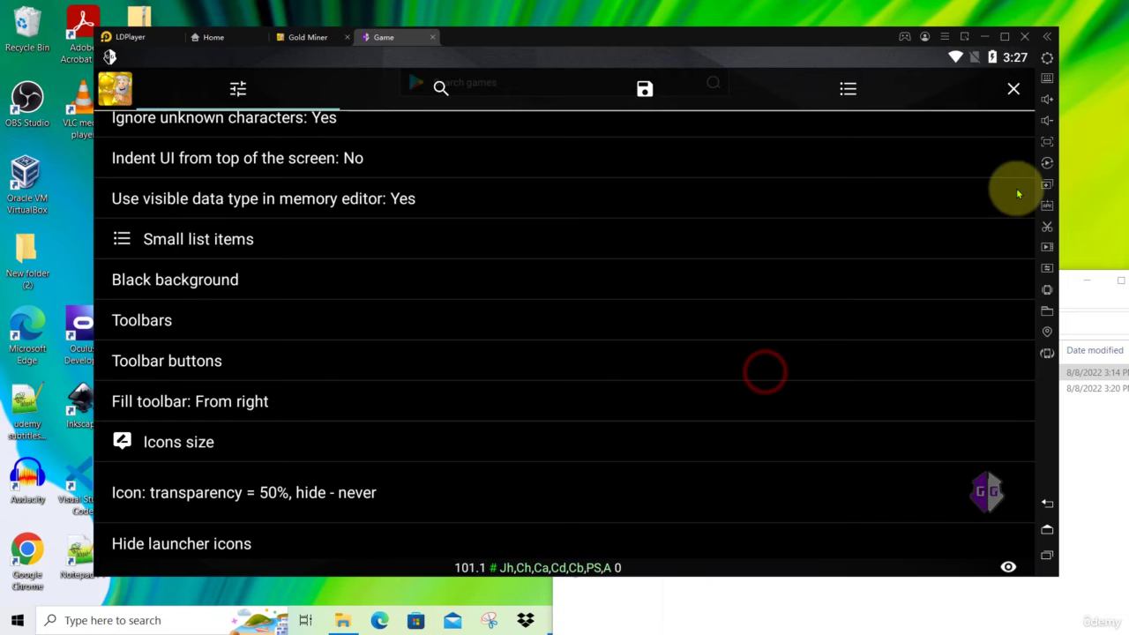
# Step: Close GameGuardian's settings and return to the running Gold Miner game
pyautogui.click(1013, 91)
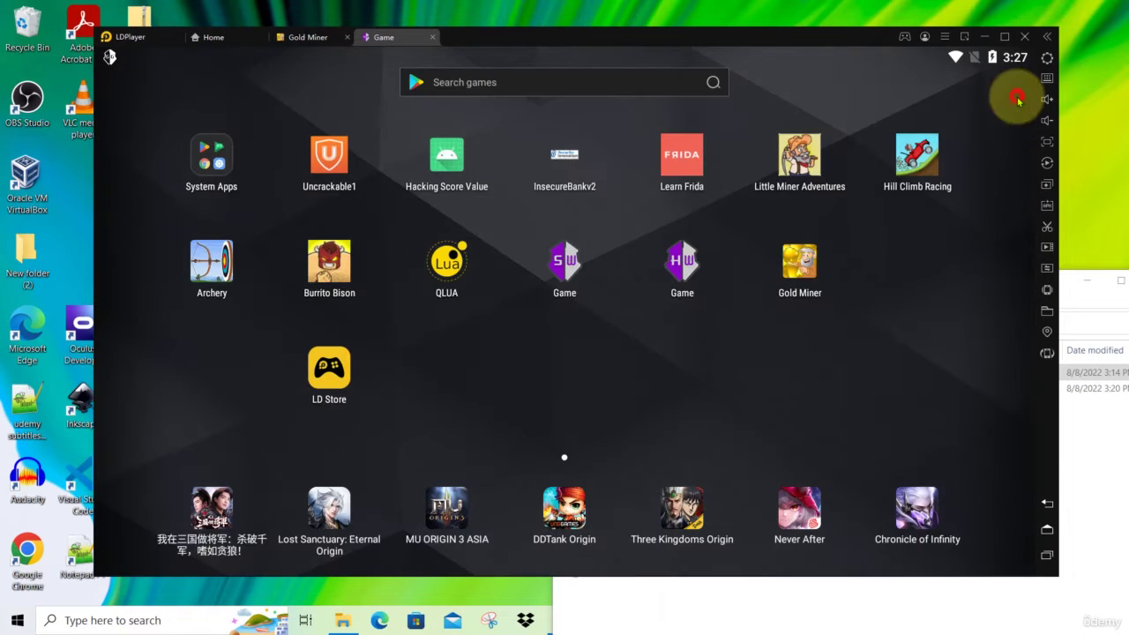
pyautogui.click(796, 276)
pyautogui.click(904, 275)
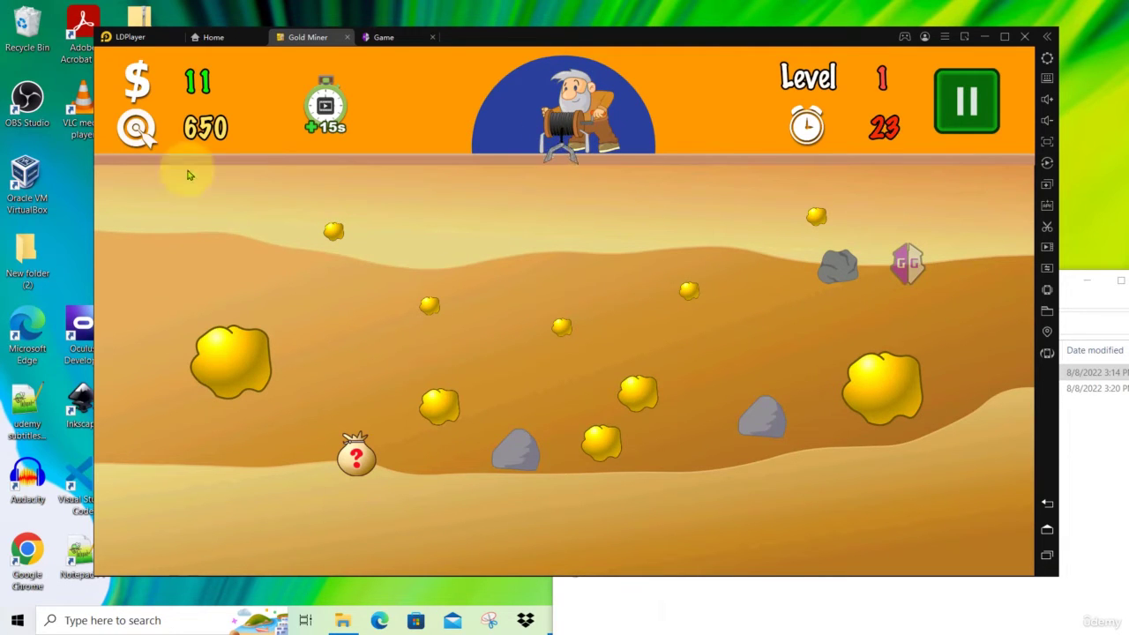
# Step: Open GameGuardian over the game and run a new memory search for the score value 11 with type Float
pyautogui.click(914, 271)
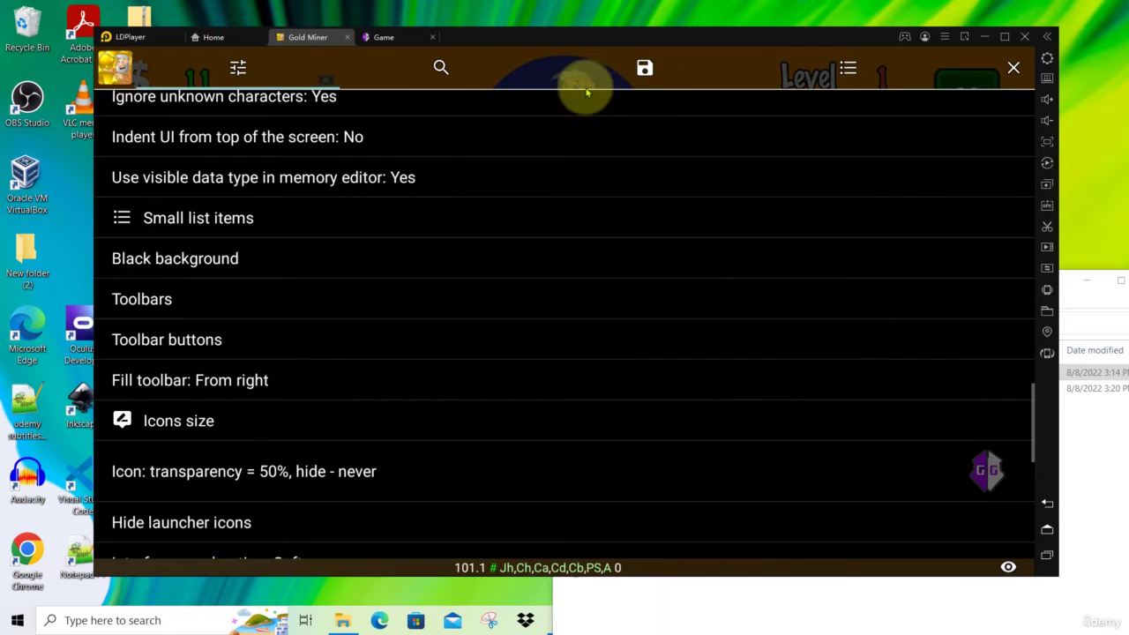
pyautogui.click(441, 68)
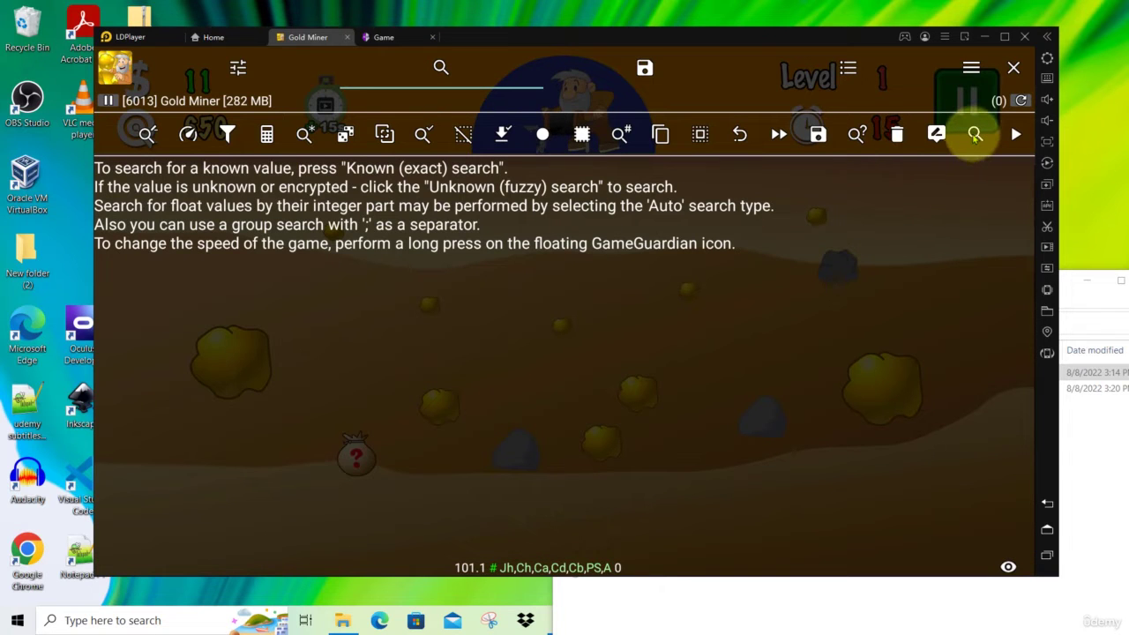
pyautogui.click(974, 135)
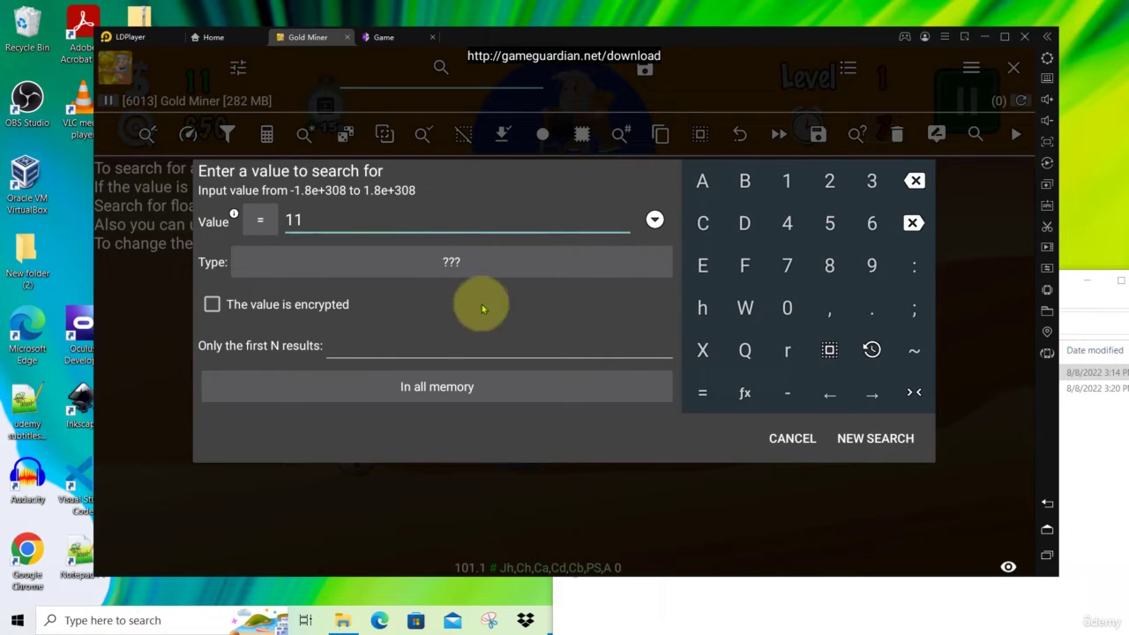
pyautogui.click(441, 265)
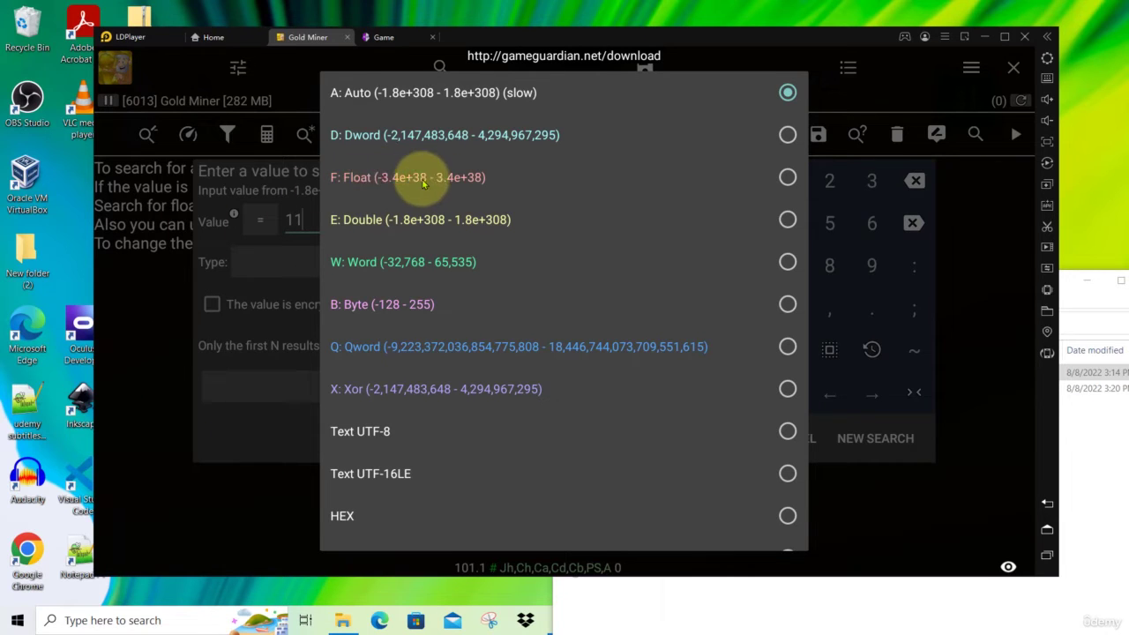
pyautogui.click(781, 180)
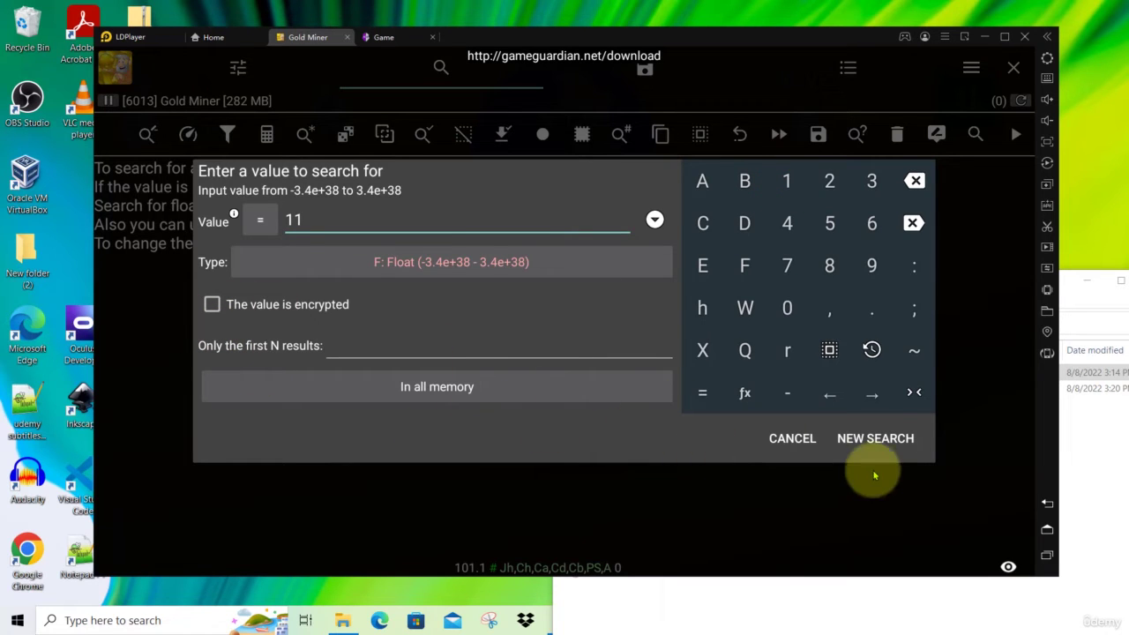
pyautogui.click(882, 441)
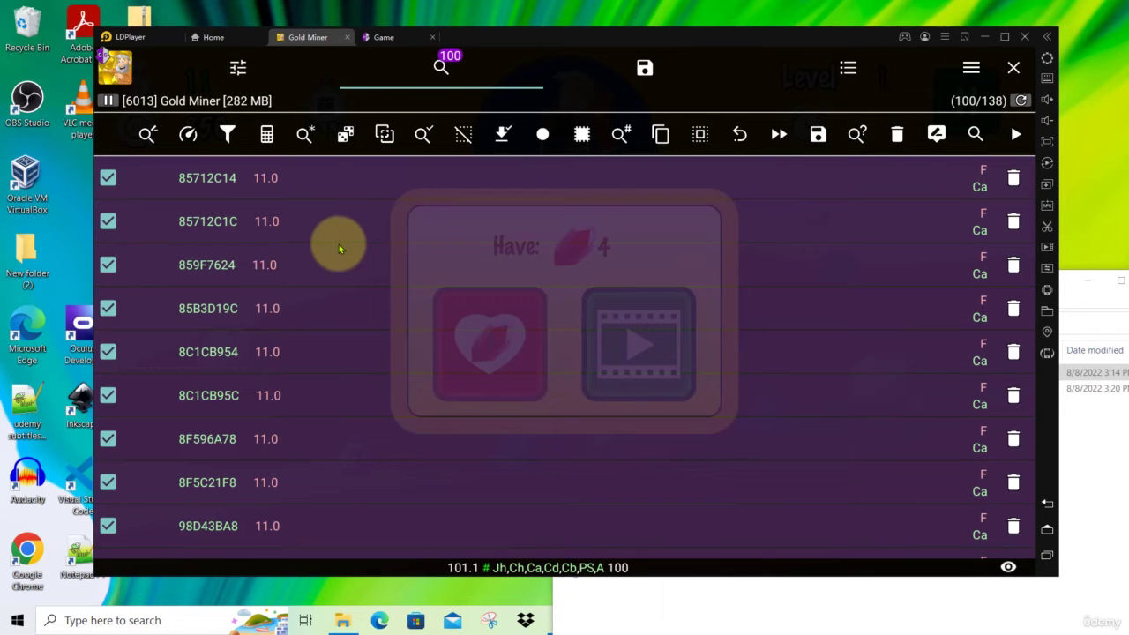
# Step: Return to Gold Miner, dismiss the continue, game-over and beginner-offer screens, and start a new Arcade game
pyautogui.click(1015, 71)
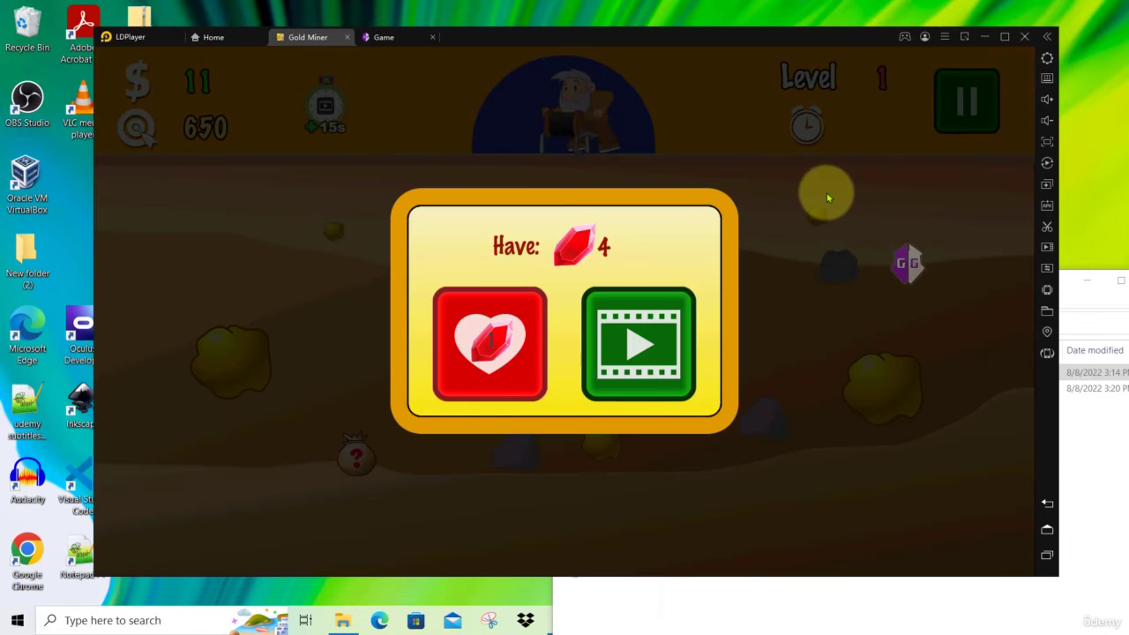
pyautogui.click(825, 201)
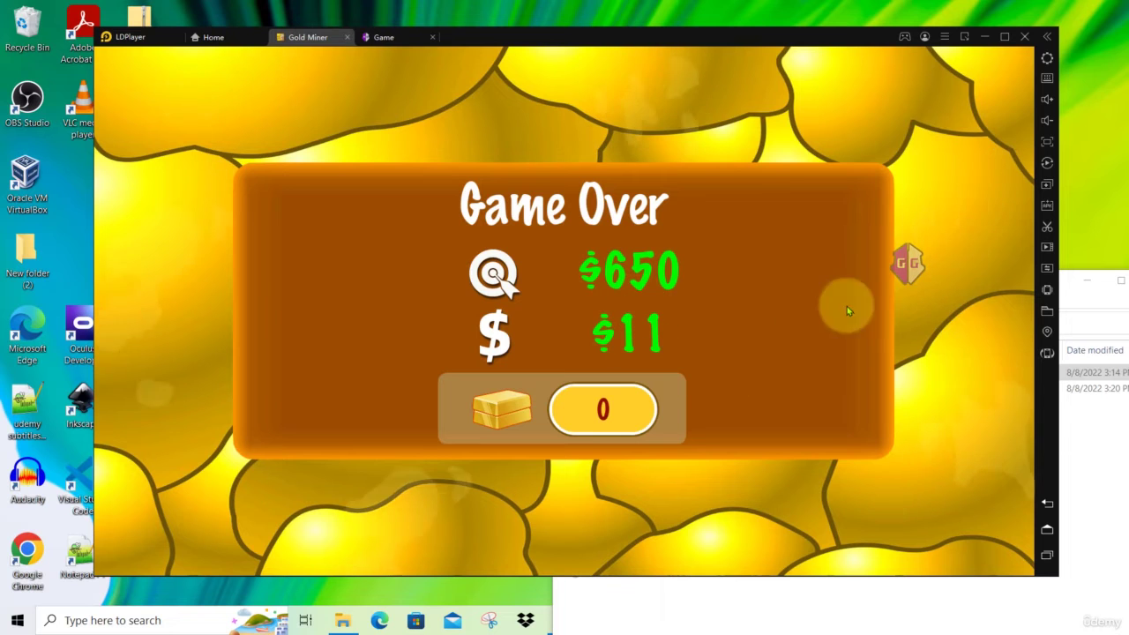
pyautogui.click(723, 371)
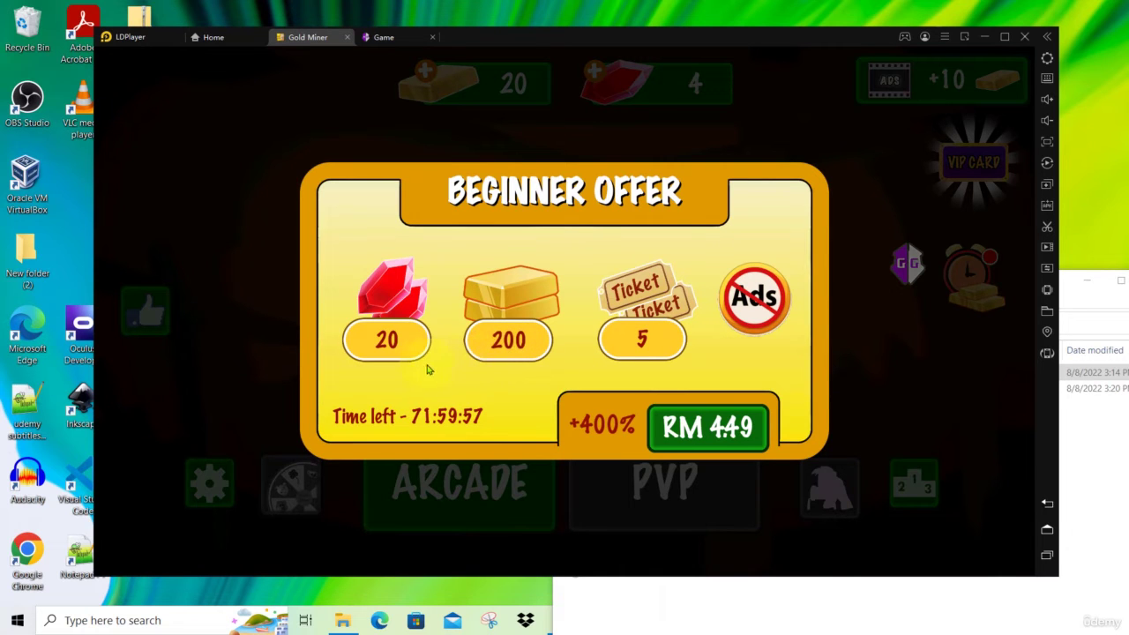
pyautogui.click(875, 361)
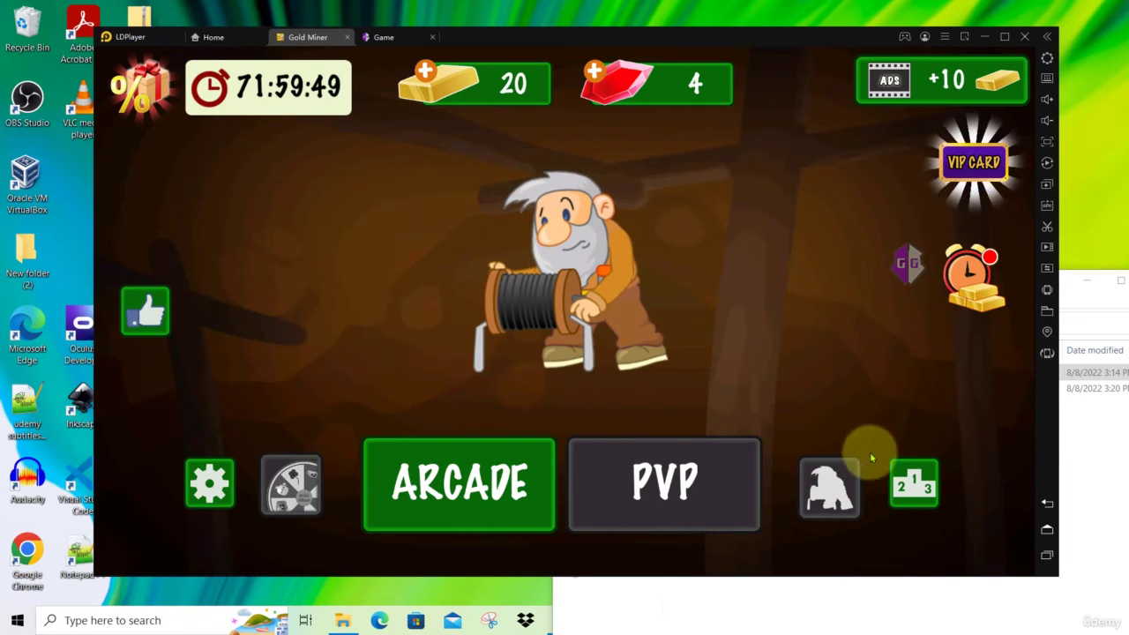
pyautogui.click(813, 494)
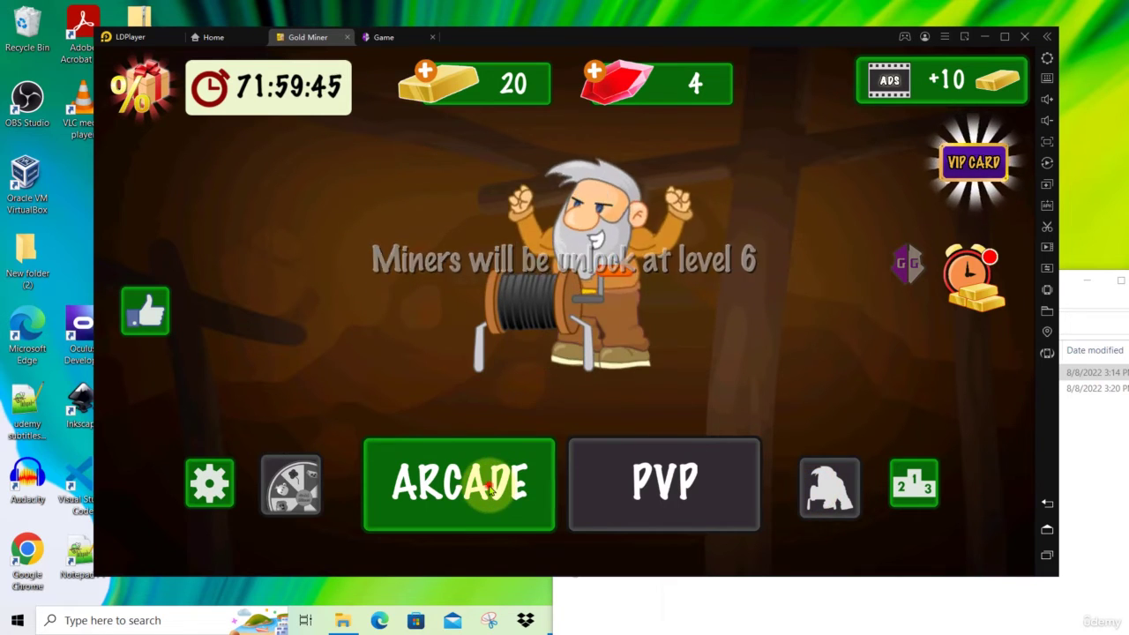
pyautogui.click(501, 480)
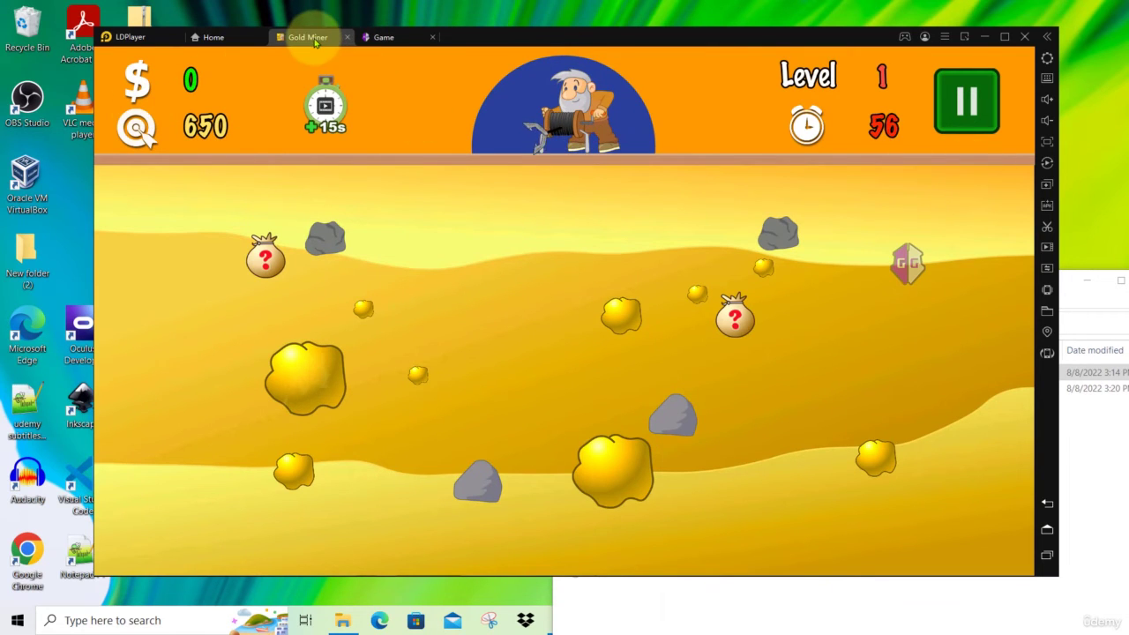
# Step: Switch to the emulator's home screen, open GameGuardian and refine the Float search to the score value 0
pyautogui.click(211, 38)
pyautogui.click(900, 294)
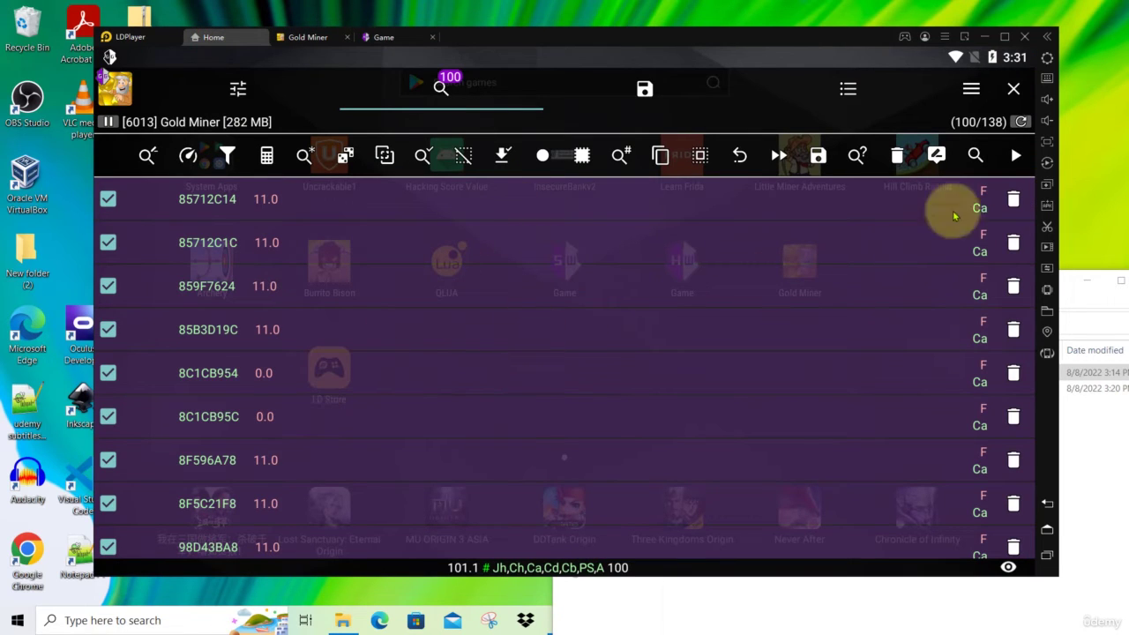
pyautogui.click(974, 155)
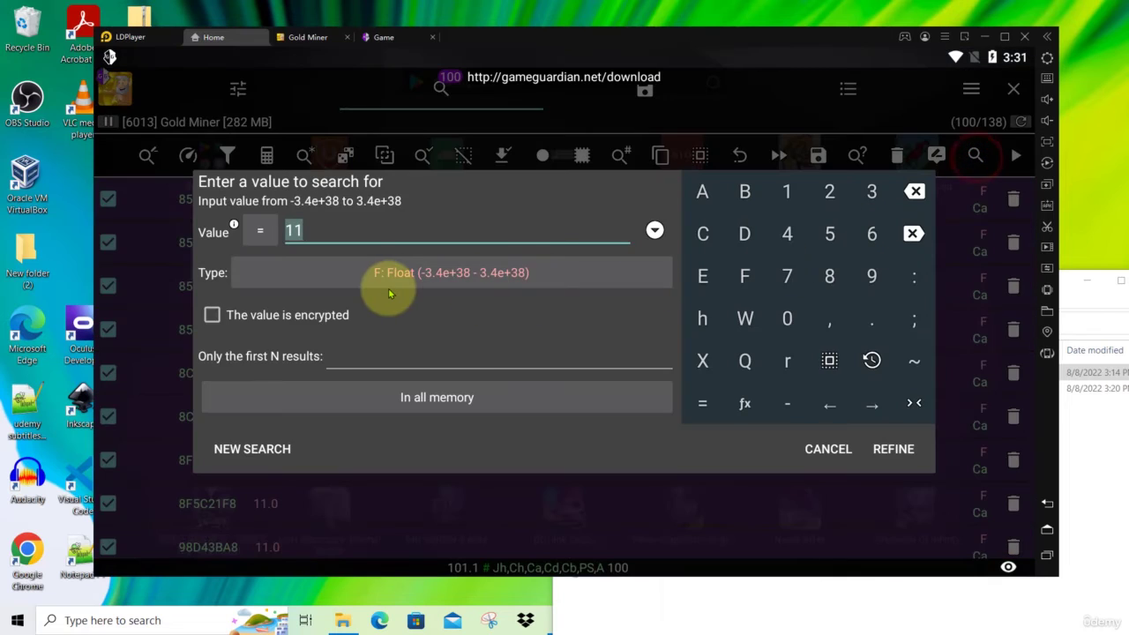
pyautogui.click(894, 449)
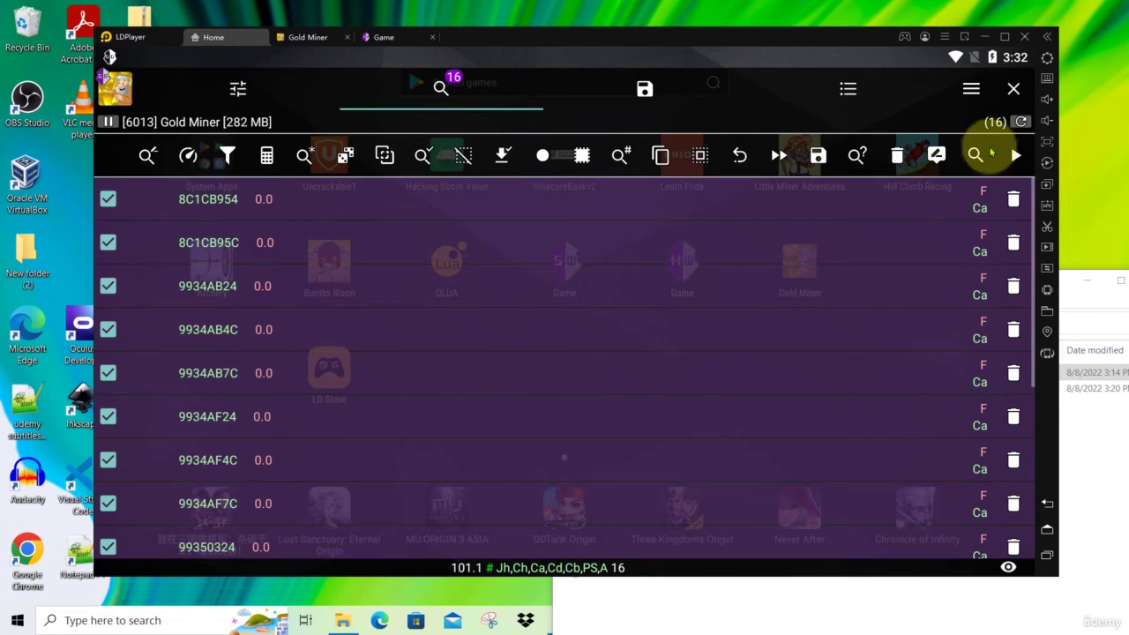
# Step: Close GameGuardian, go back to Gold Miner and lower the claw until an item raises the score
pyautogui.click(1014, 91)
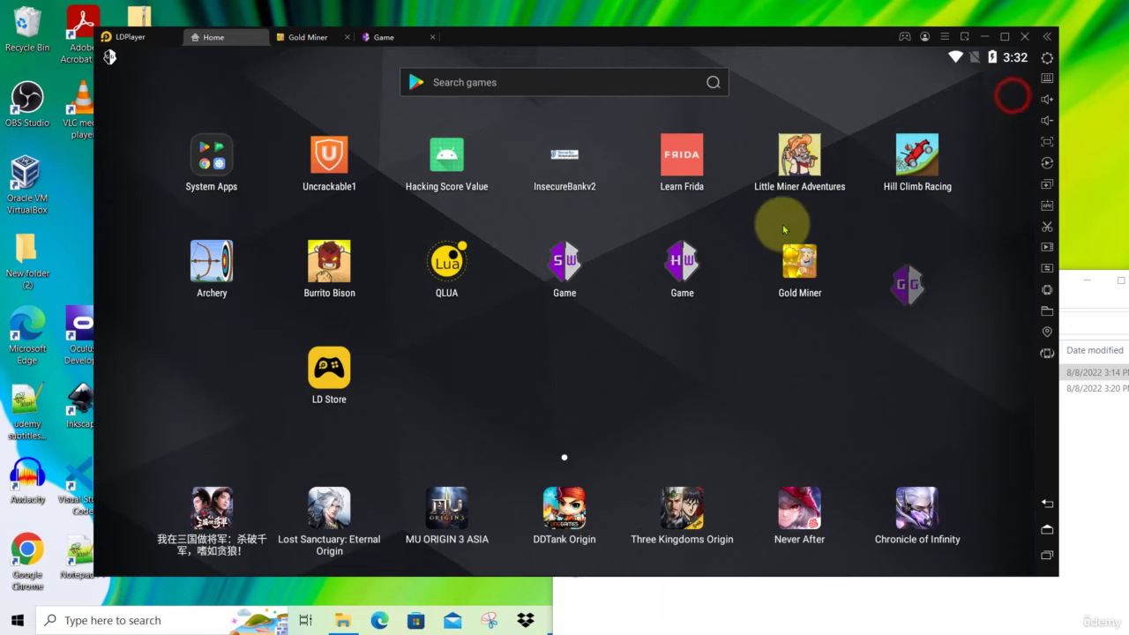
pyautogui.click(800, 282)
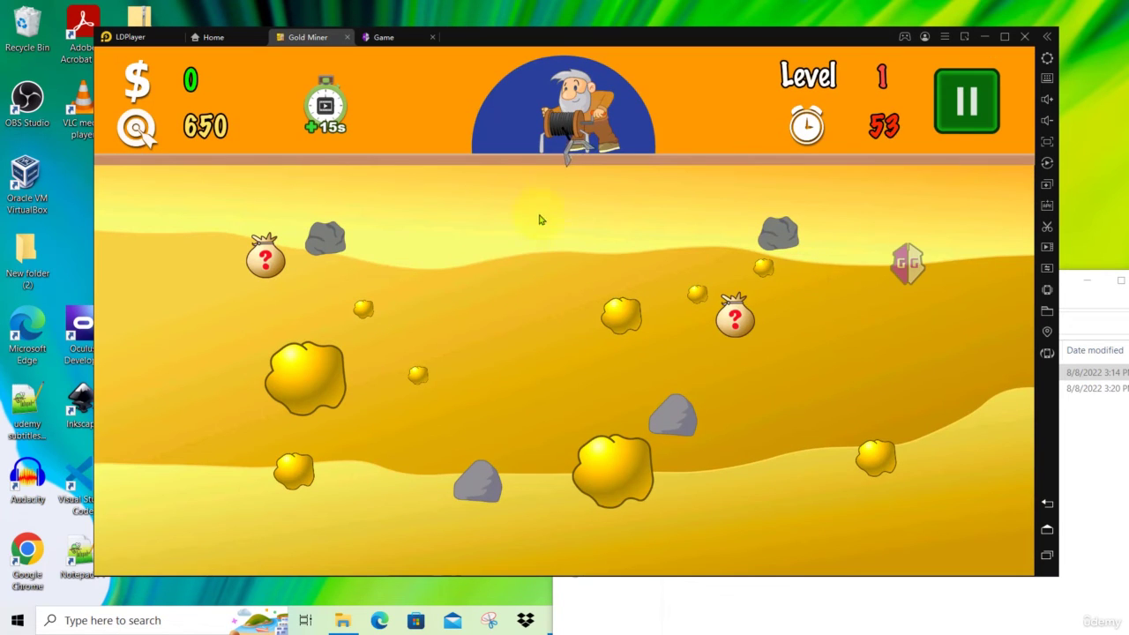
pyautogui.click(369, 354)
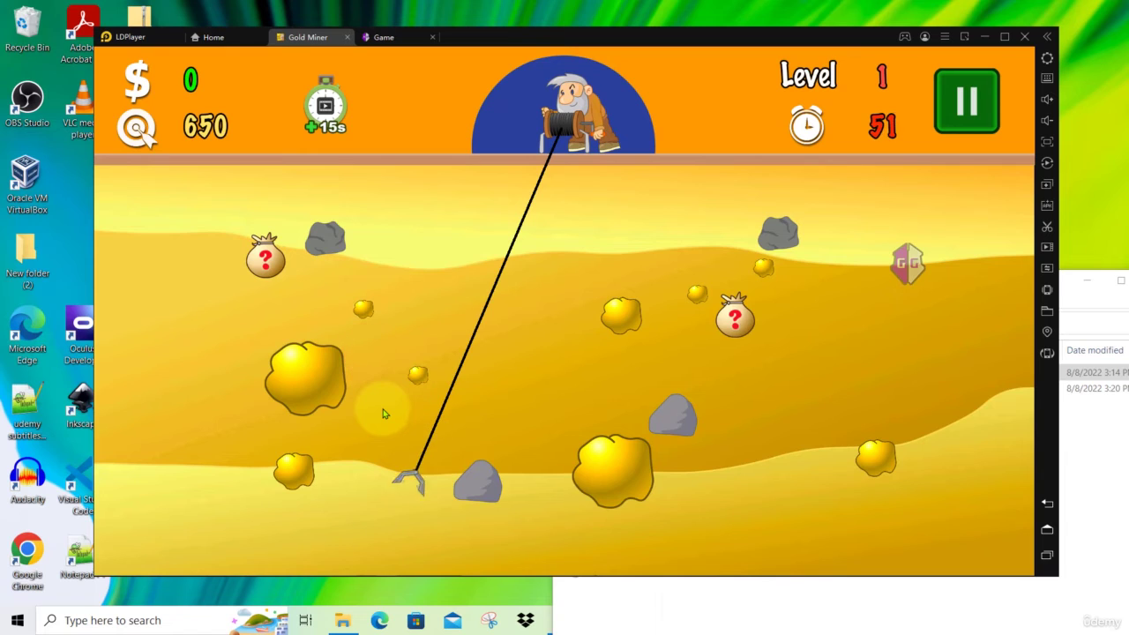
pyautogui.click(333, 321)
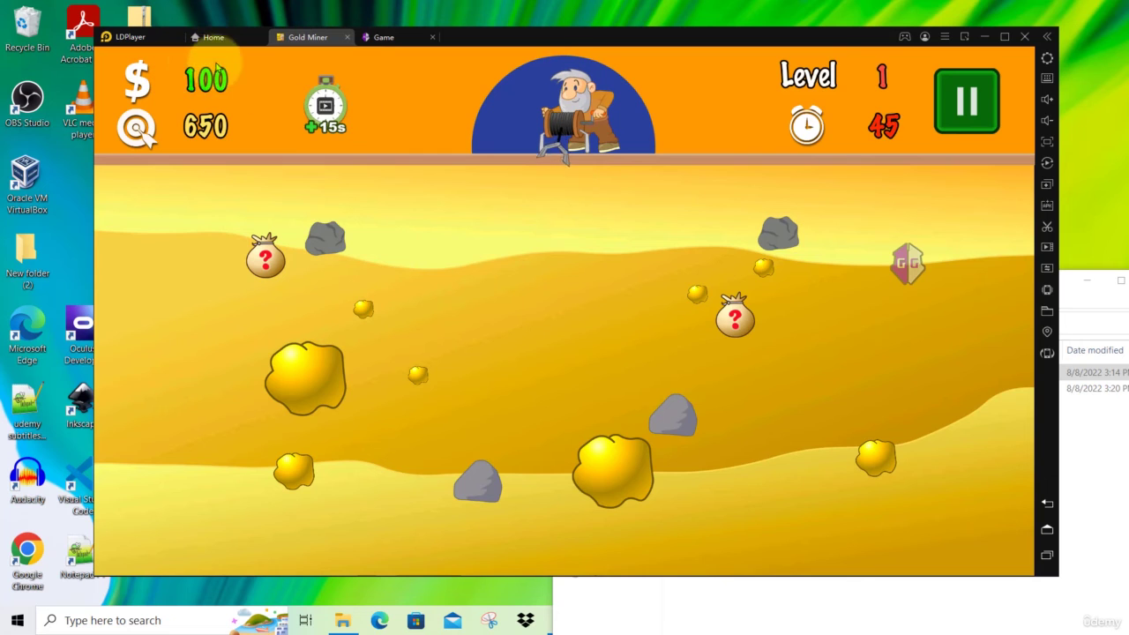
# Step: Return to the emulator's home screen, open GameGuardian and refine the Float search to the score value 100
pyautogui.click(235, 37)
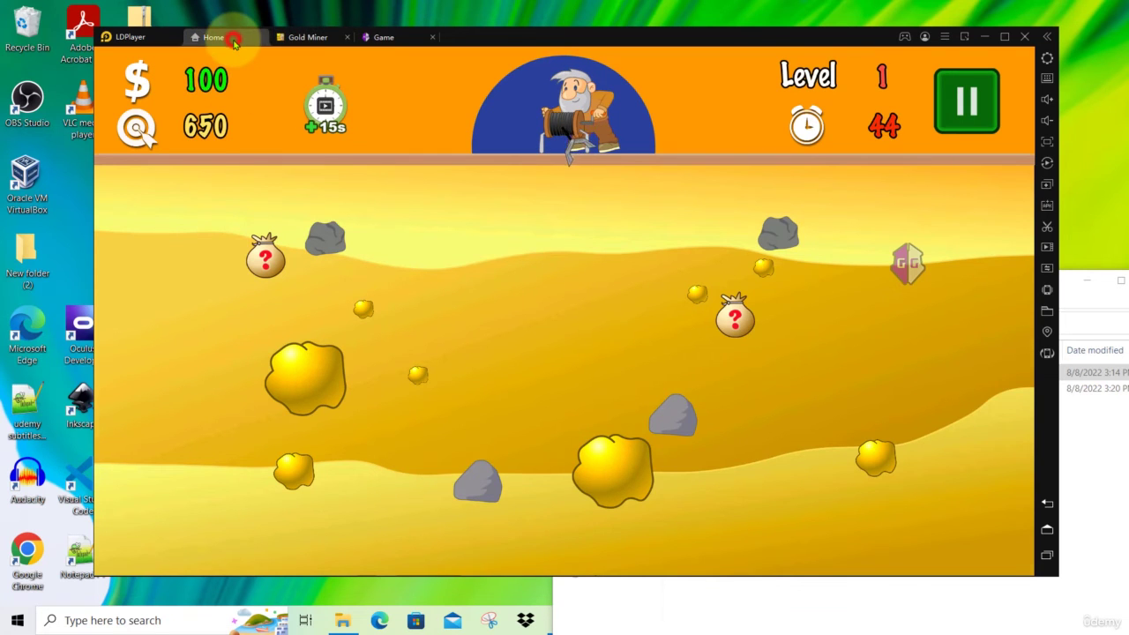
pyautogui.click(913, 294)
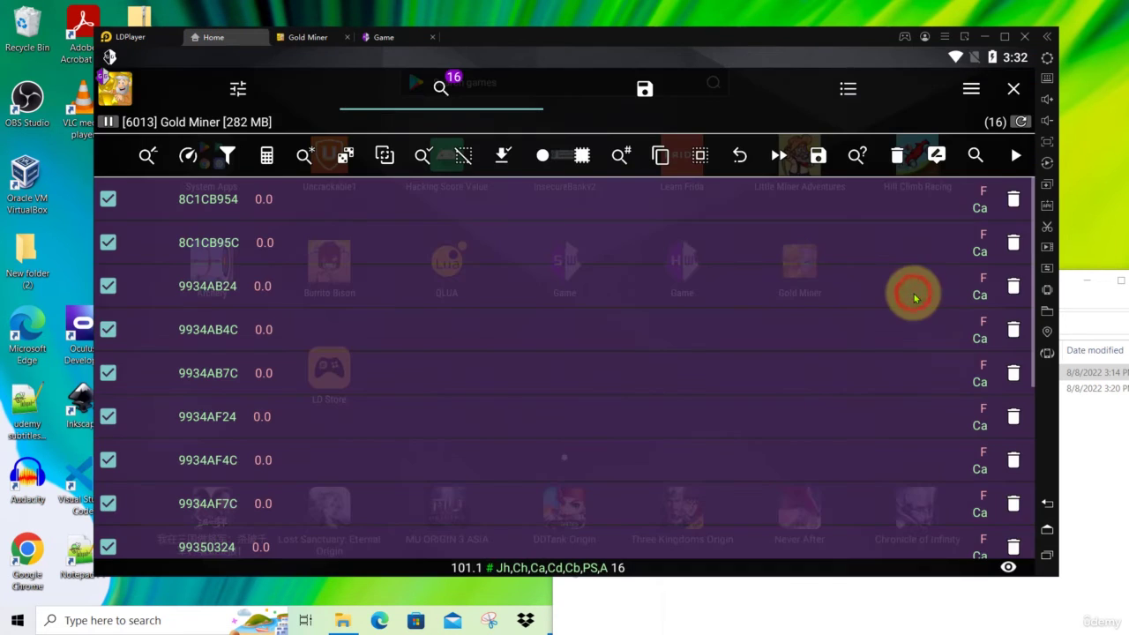
pyautogui.click(975, 156)
pyautogui.click(766, 315)
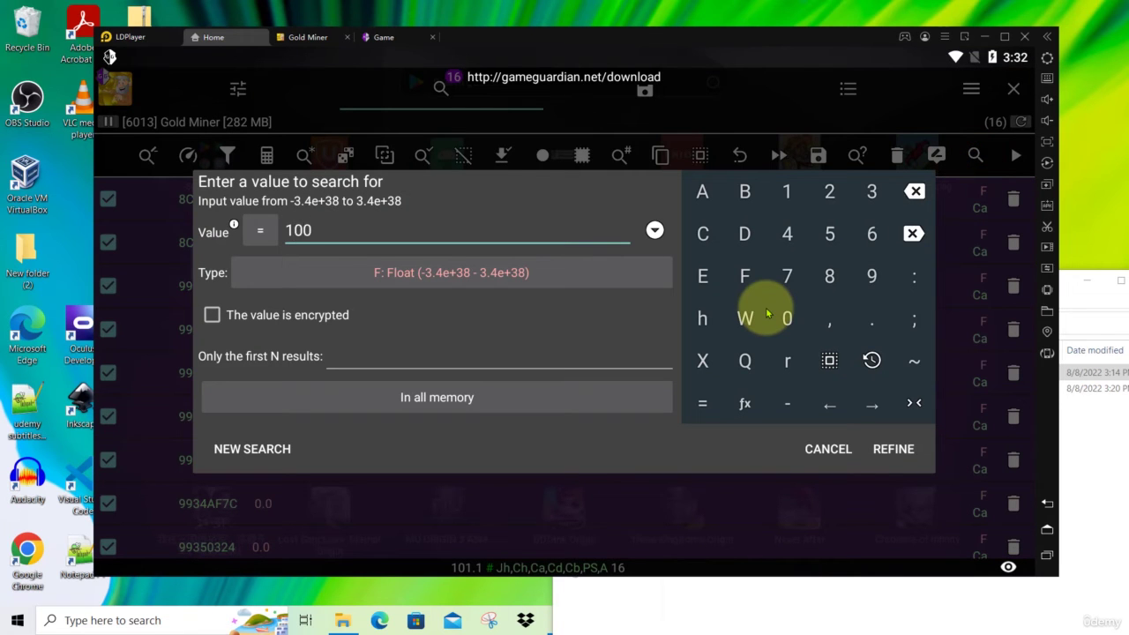
pyautogui.click(891, 446)
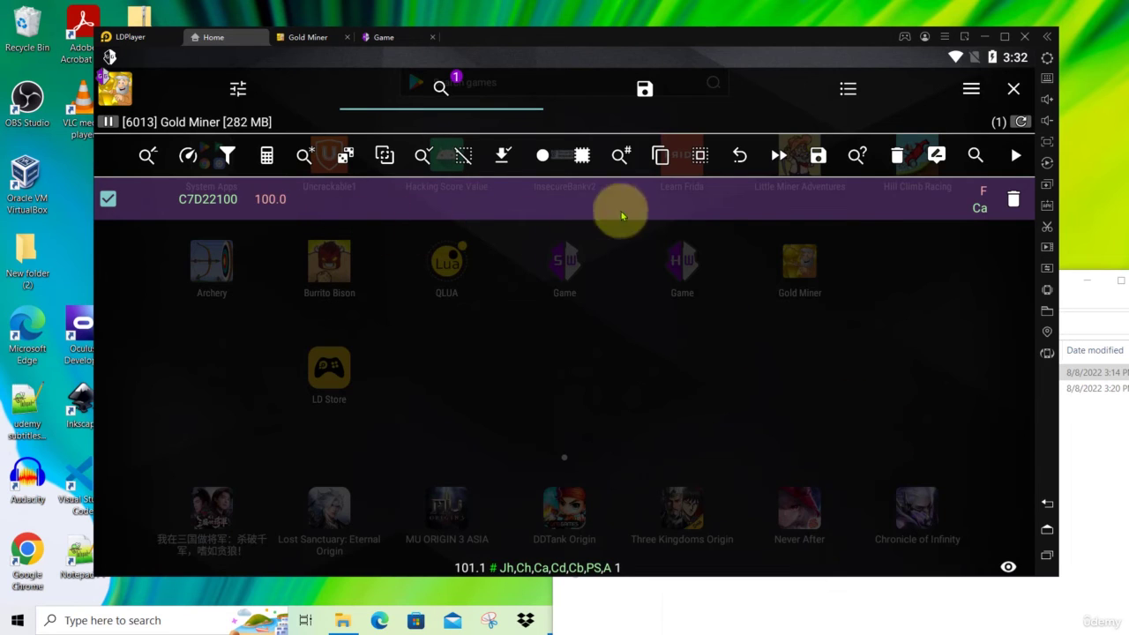
# Step: Edit the remaining search result's Float value to 99 and close GameGuardian
pyautogui.click(935, 161)
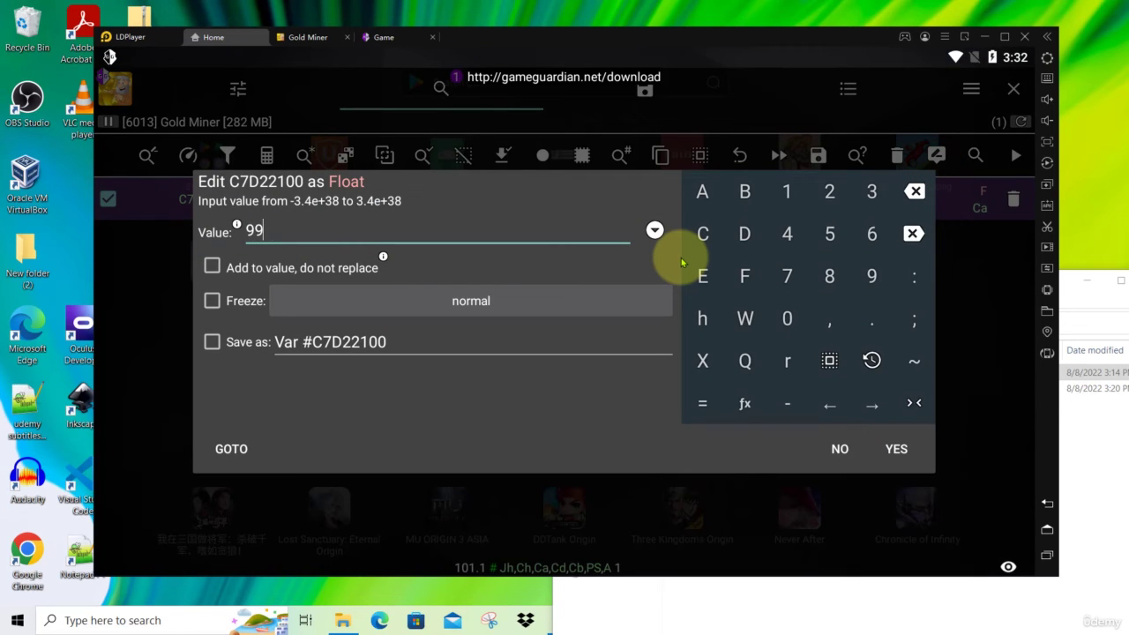
pyautogui.click(894, 449)
pyautogui.click(1013, 89)
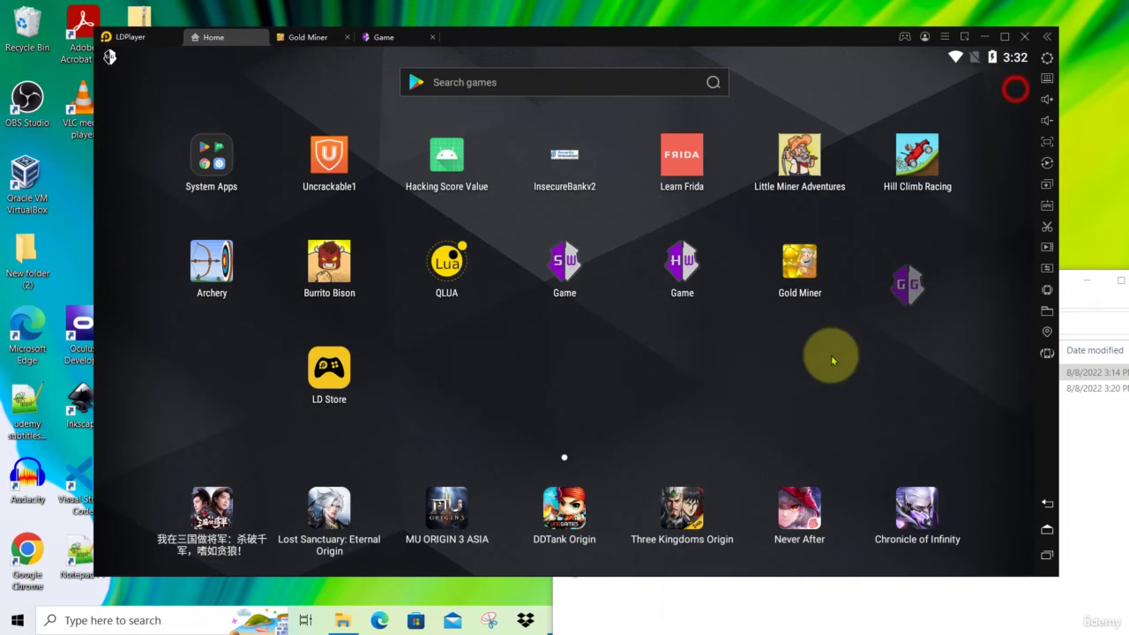
# Step: Return to Gold Miner and lower the claw again to check the edited score
pyautogui.click(800, 265)
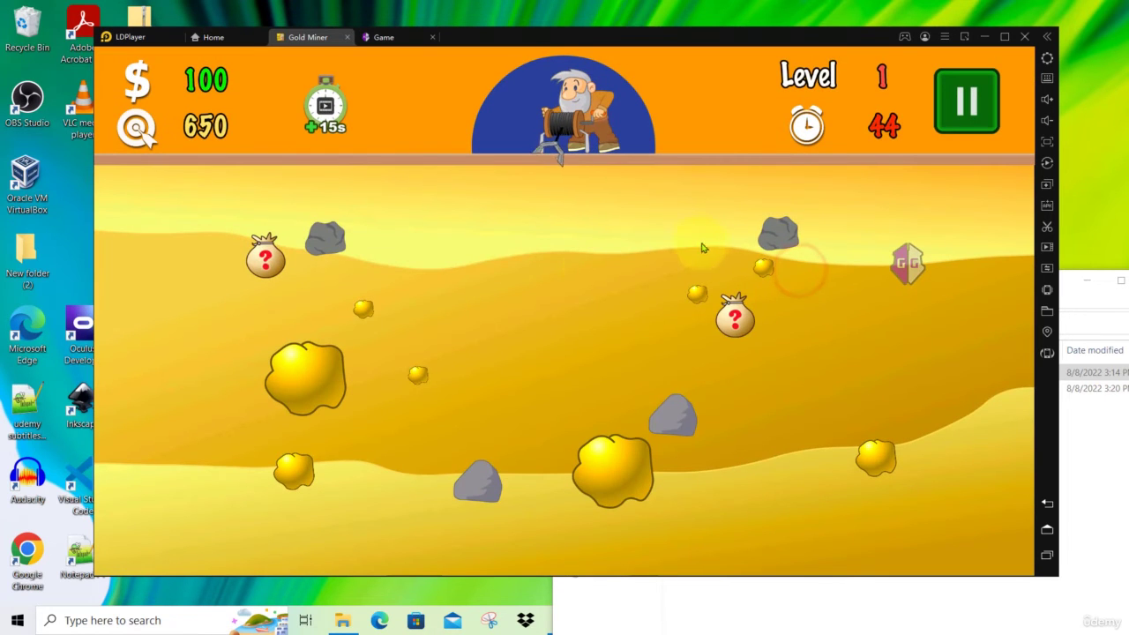
pyautogui.click(336, 338)
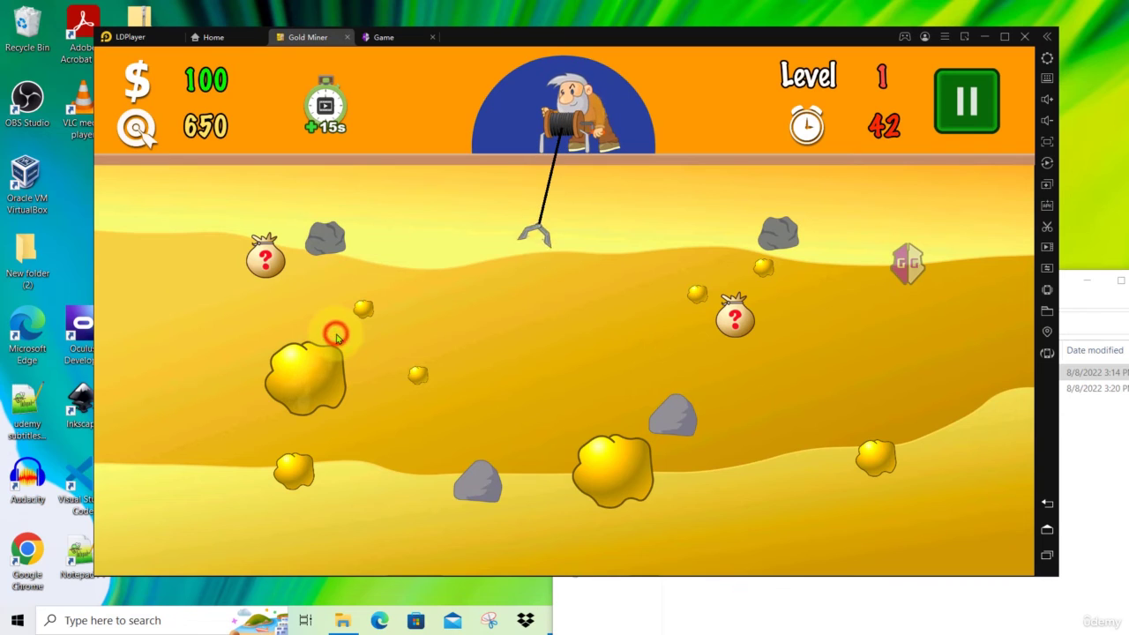